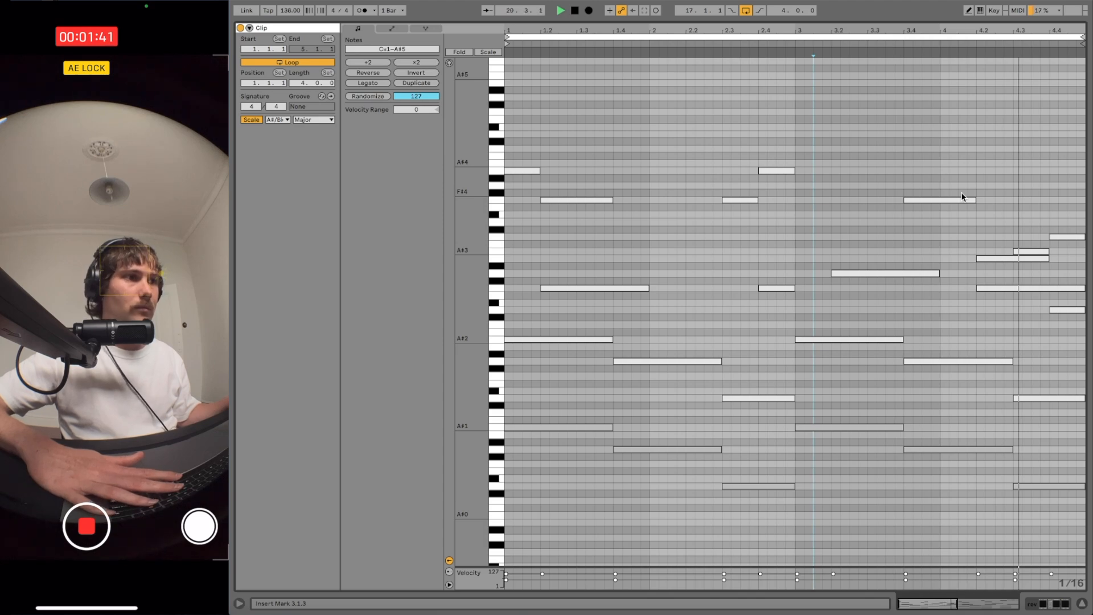
Turn on the MRhythmizer effect on the original rev track and listen to the loop with its Reverse sequence.
key("space")
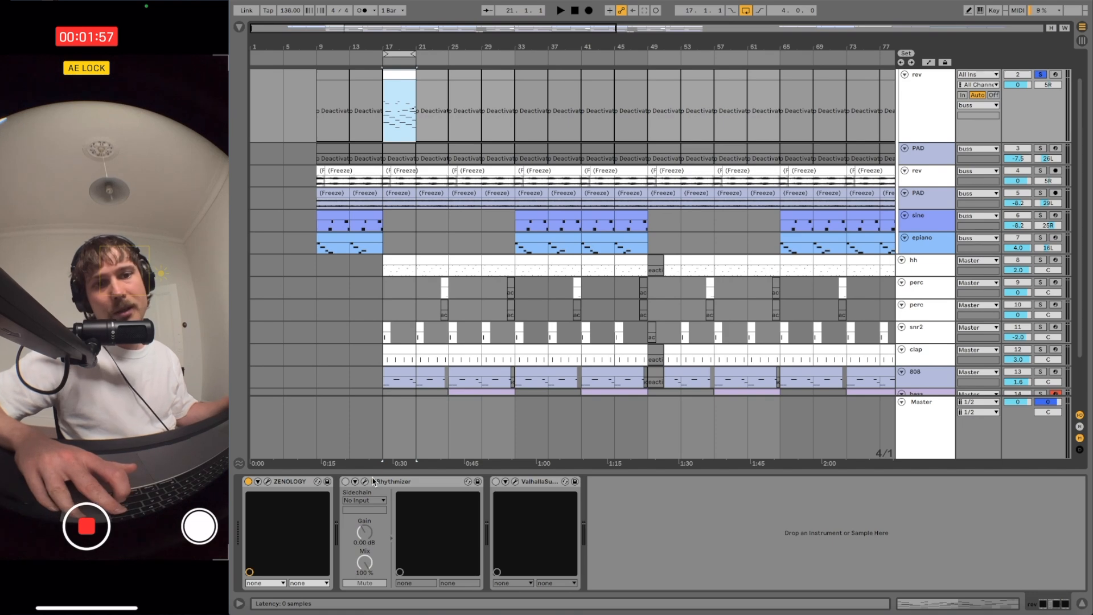
left_click(365, 481)
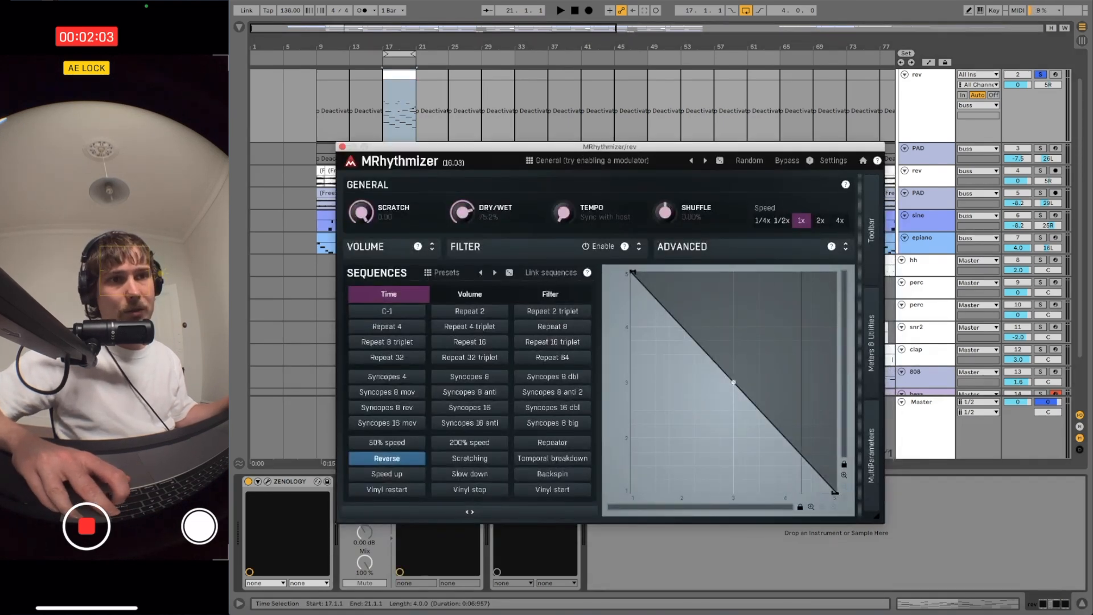
key("space")
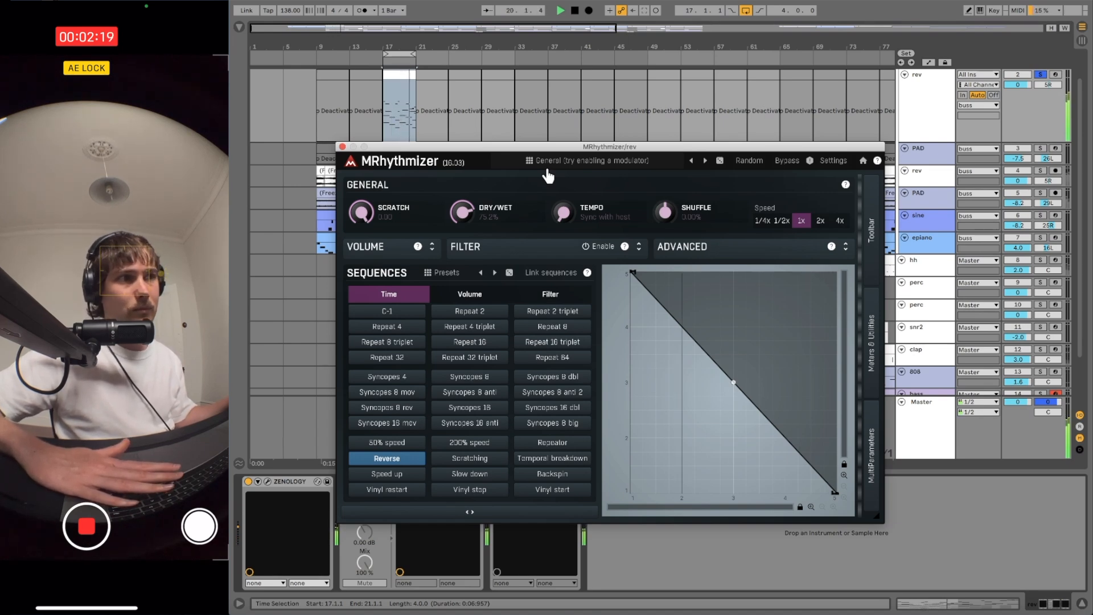
key("space")
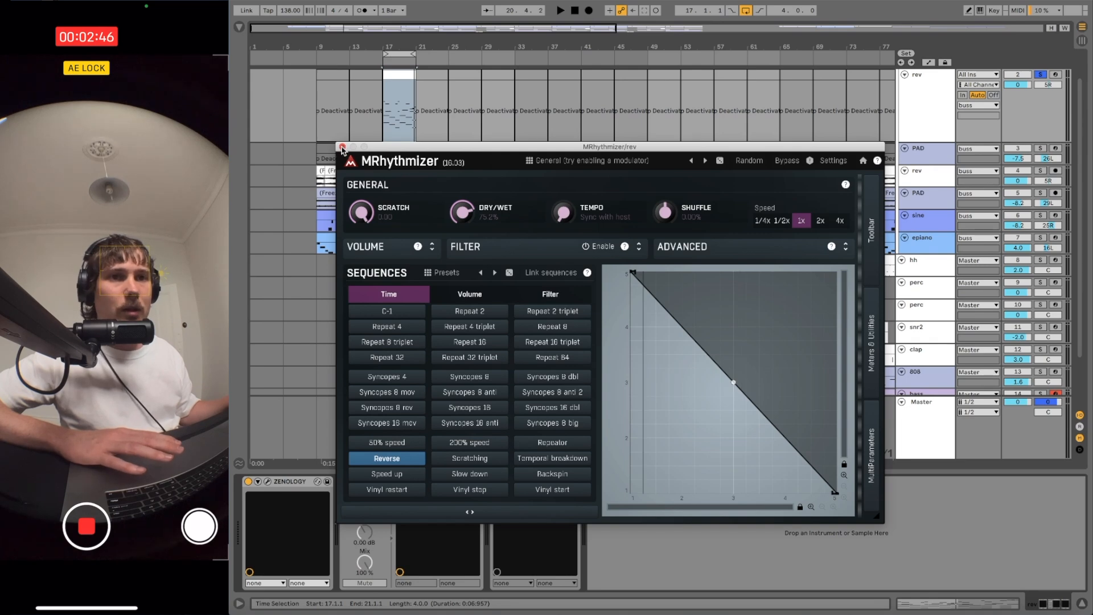
left_click(342, 147)
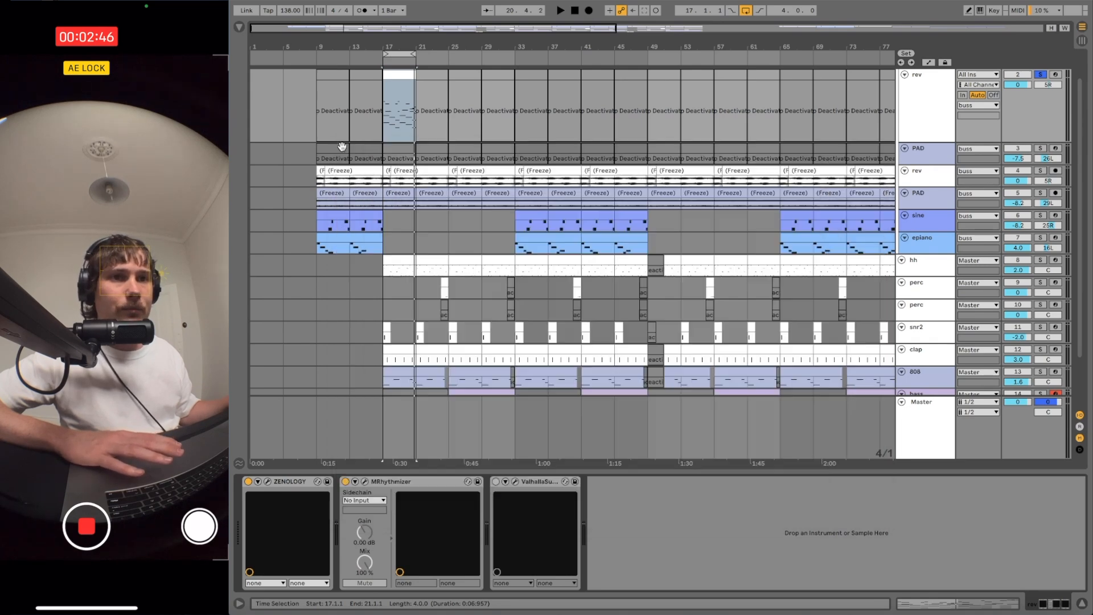
Turn on ValhallaSupermassive on the original rev track, check its settings and play the loop with the reverb.
left_click(391, 167)
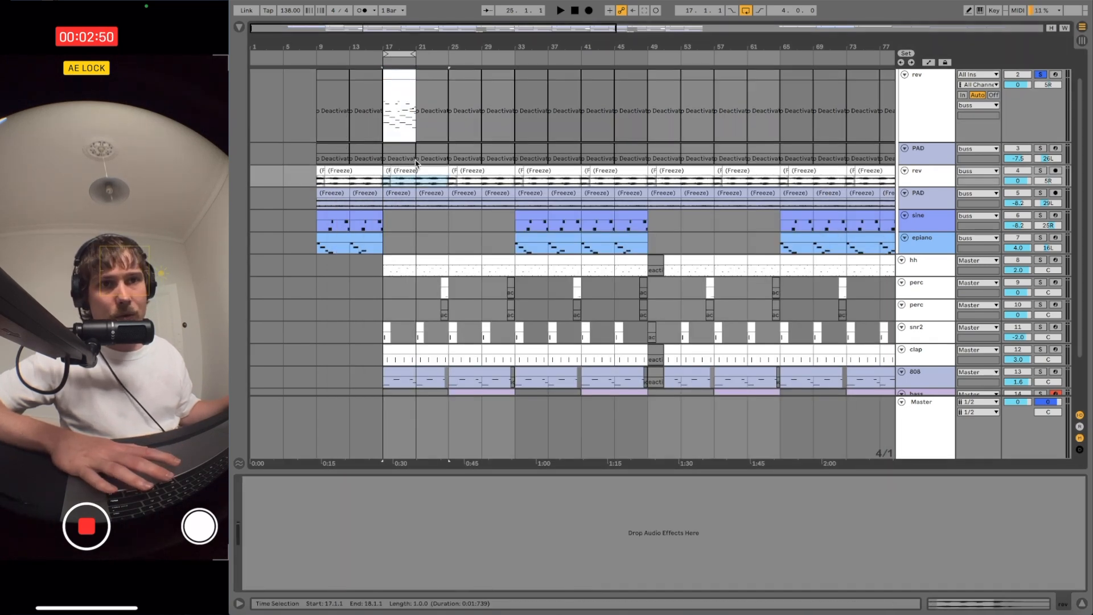
left_click(391, 70)
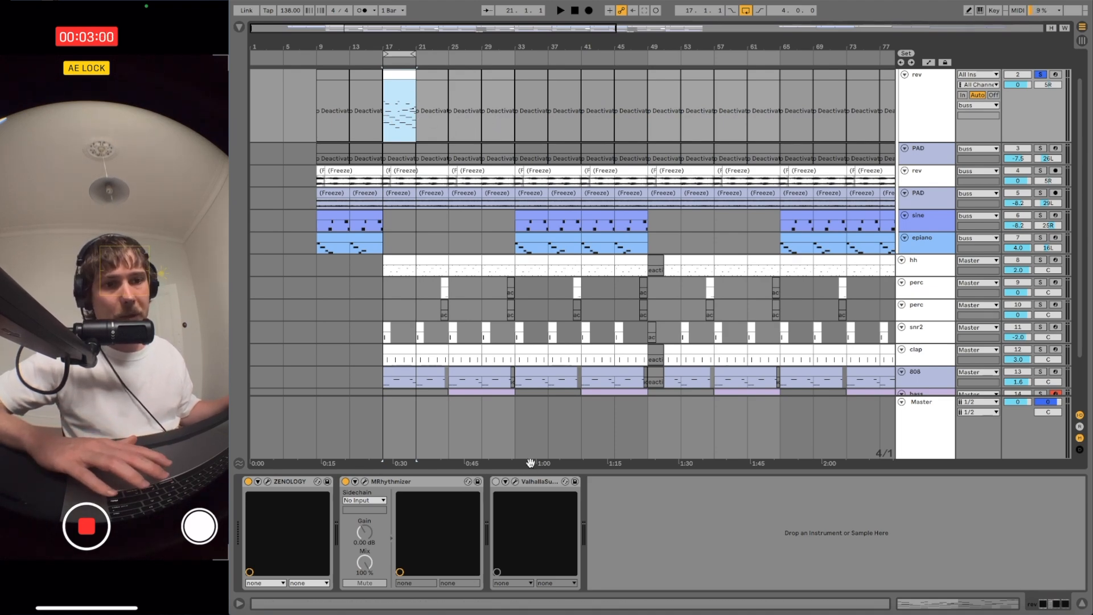
left_click(514, 481)
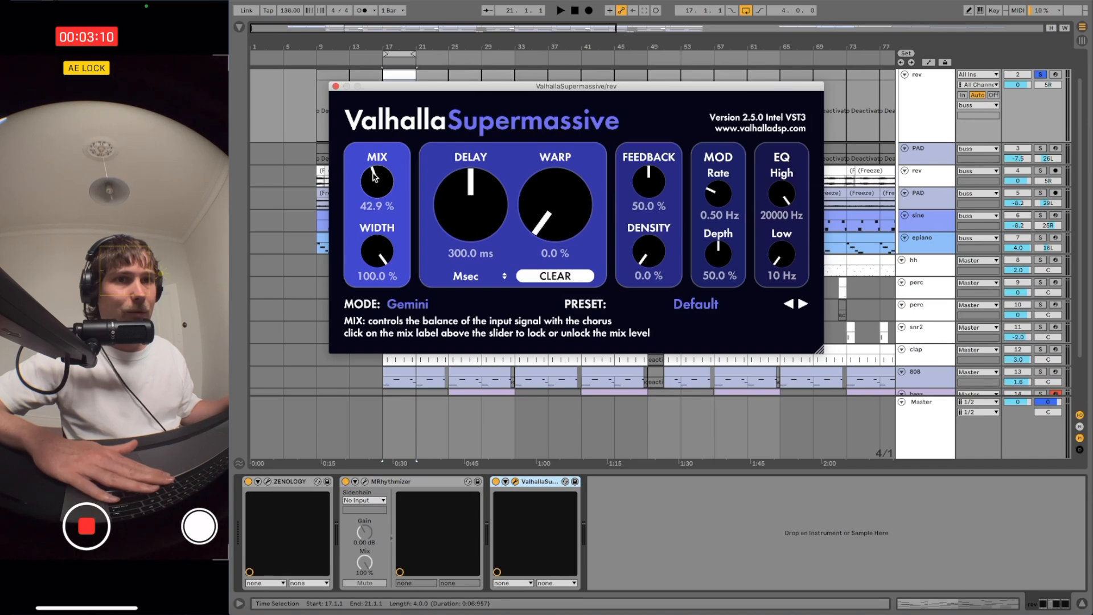
left_click(336, 86)
key("space")
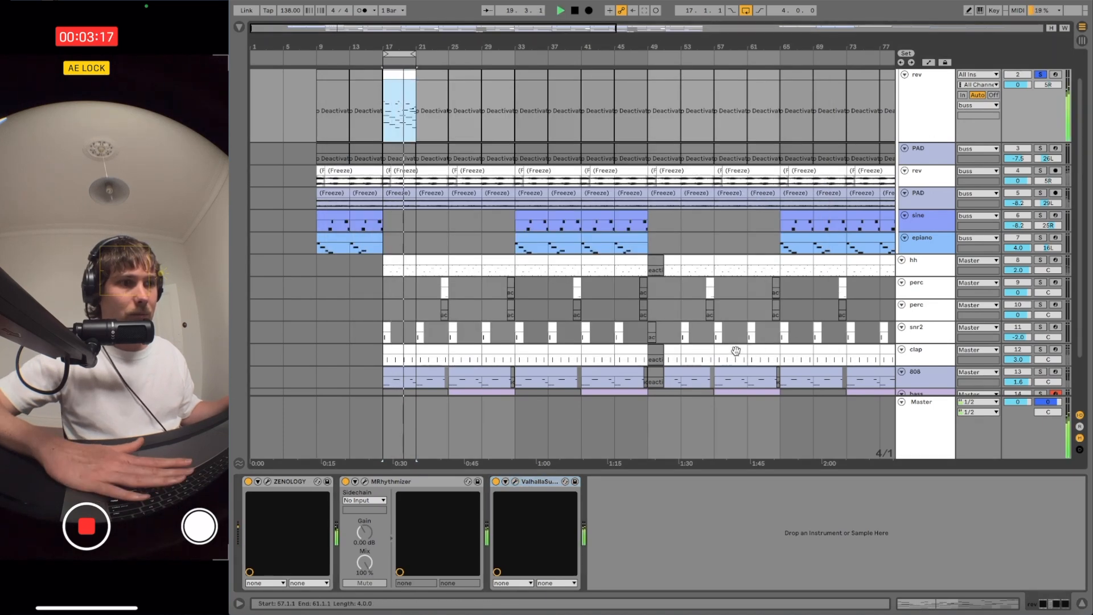
Loop bars 17 to 25, solo the frozen rev track and play it.
left_click(536, 486)
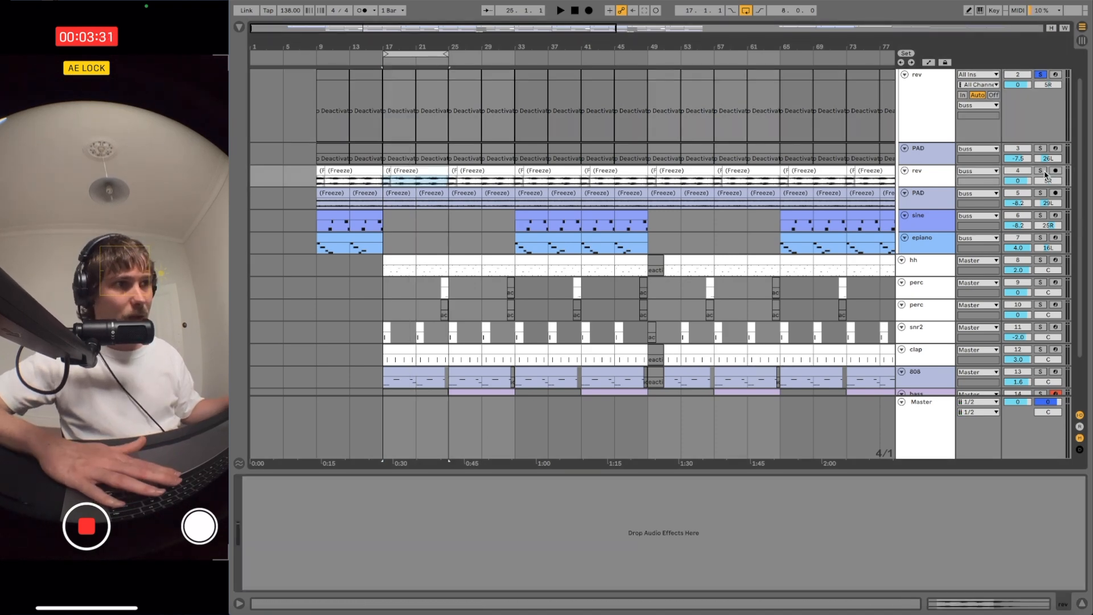
left_click(1041, 171)
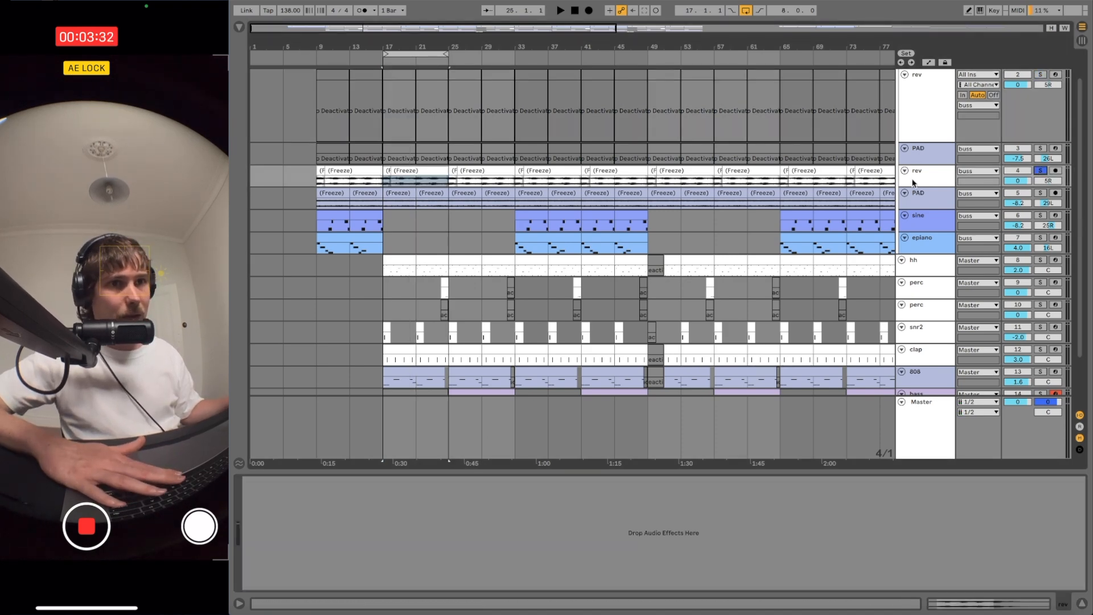
key("space")
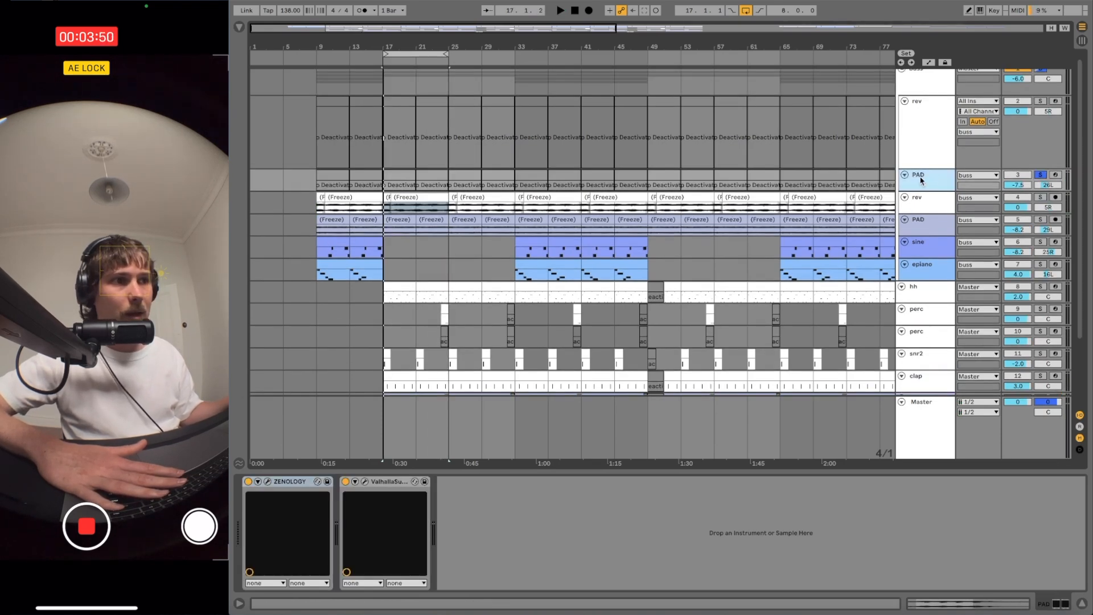
Activate the original PAD track's clip at bar 17 and view its MIDI notes.
left_click(904, 174)
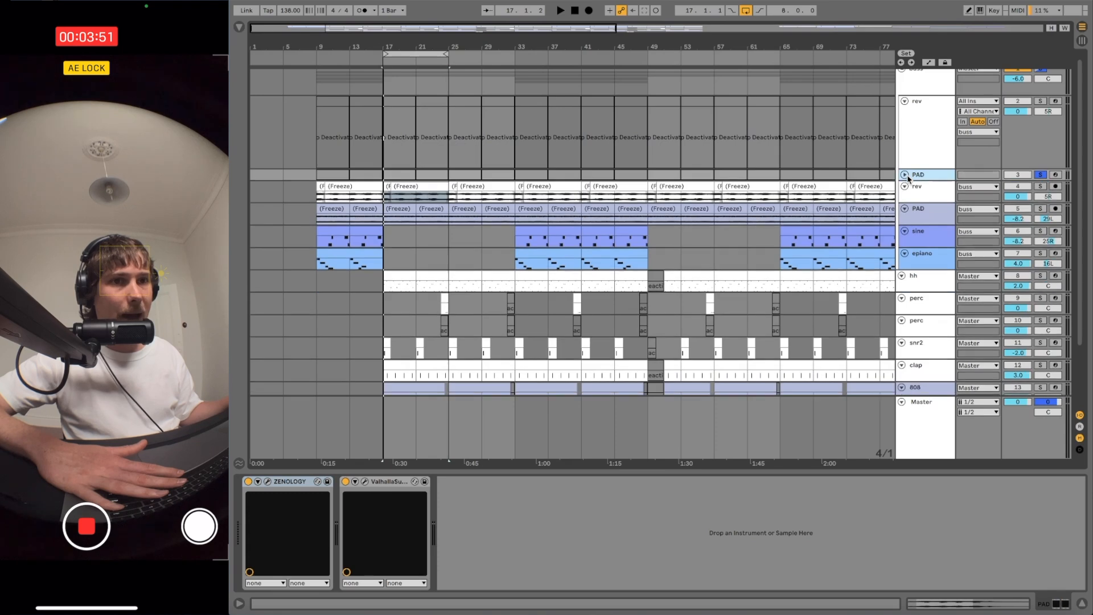
left_click(904, 175)
left_click(396, 177)
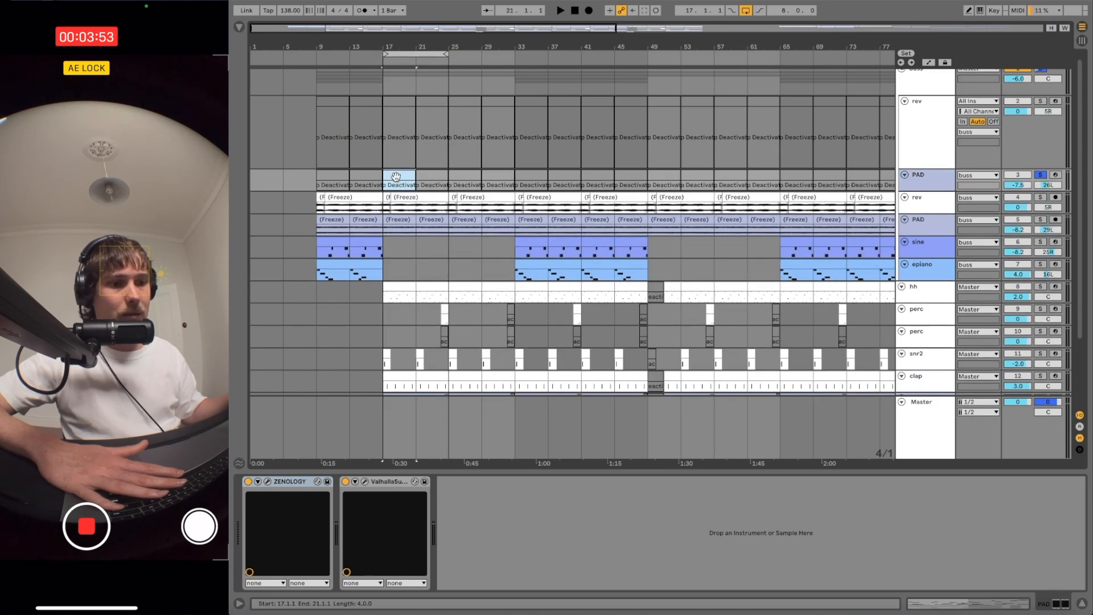
key("0")
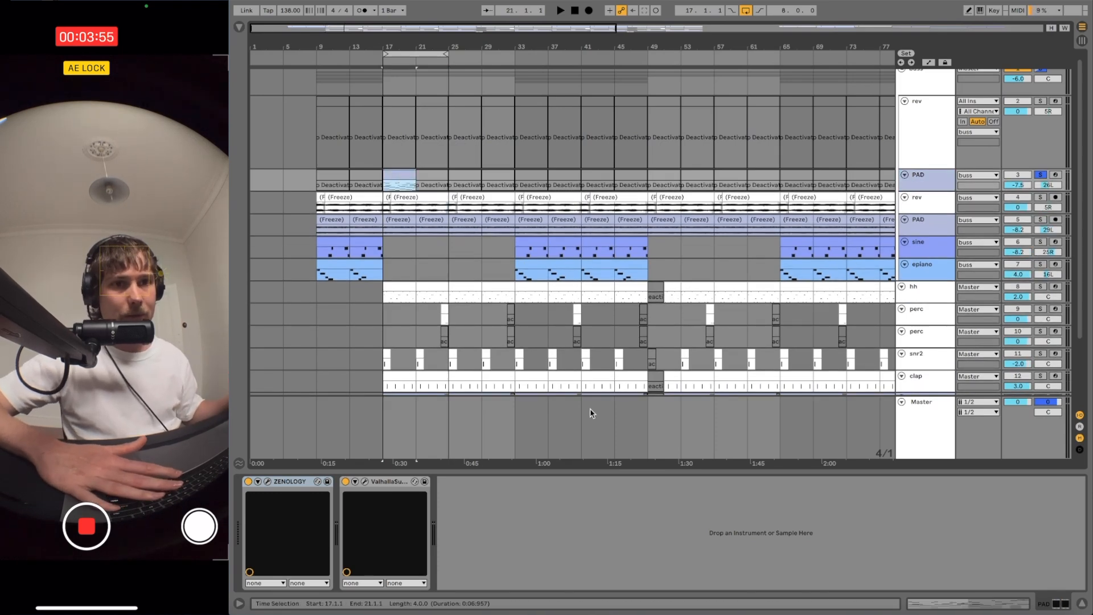
key("shift+Tab")
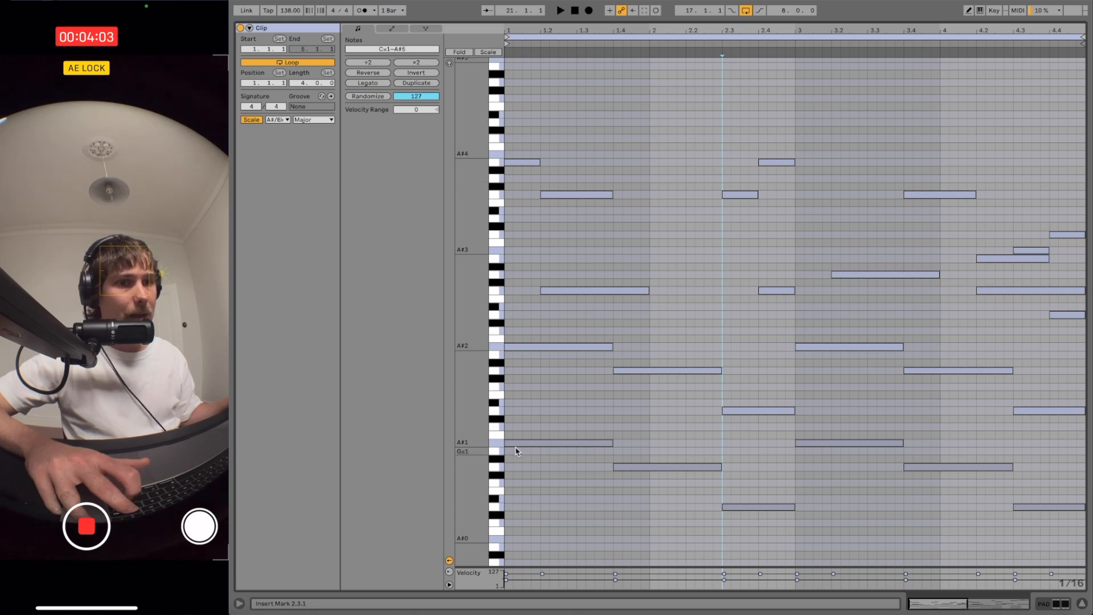
Examine the original PAD track's ZENOLOGY bell patch and ValhallaSupermassive settings, and listen to the clip through them.
key("shift+Tab")
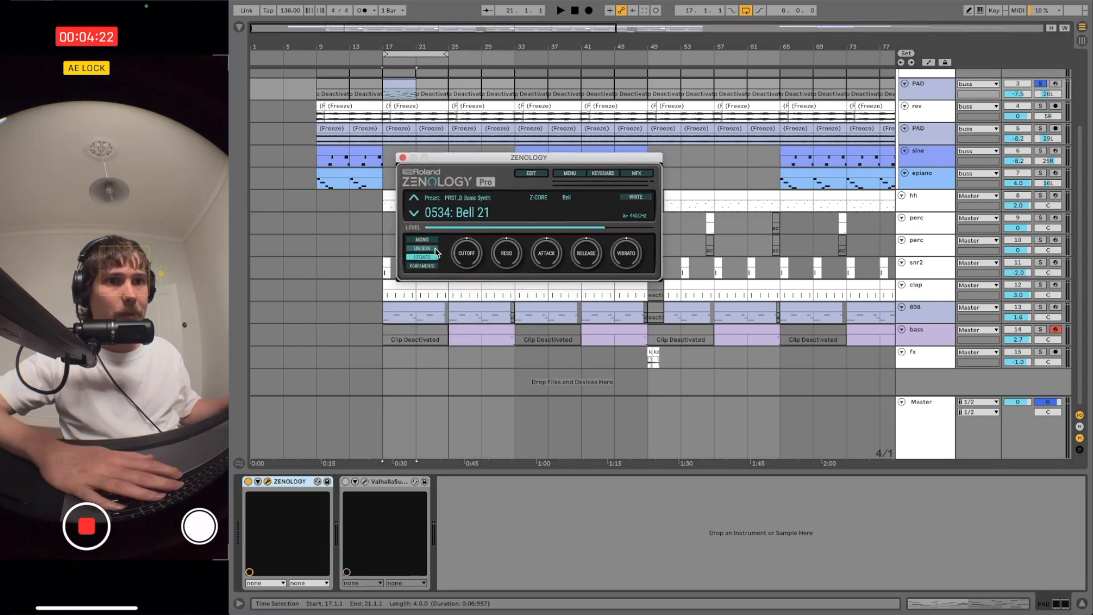
key("space")
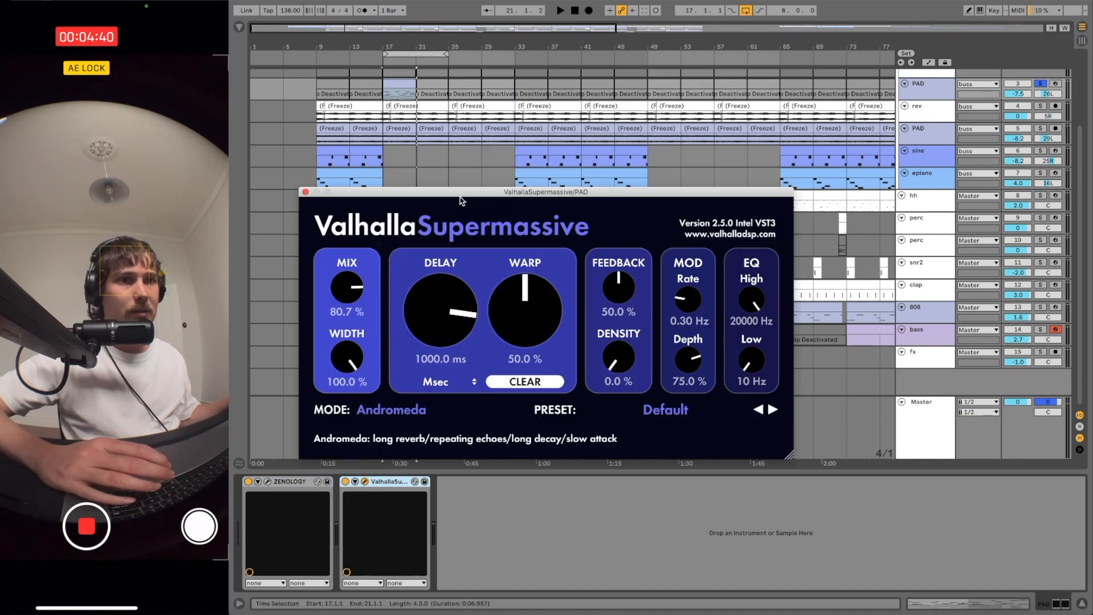
left_click_drag(462, 200, 461, 166)
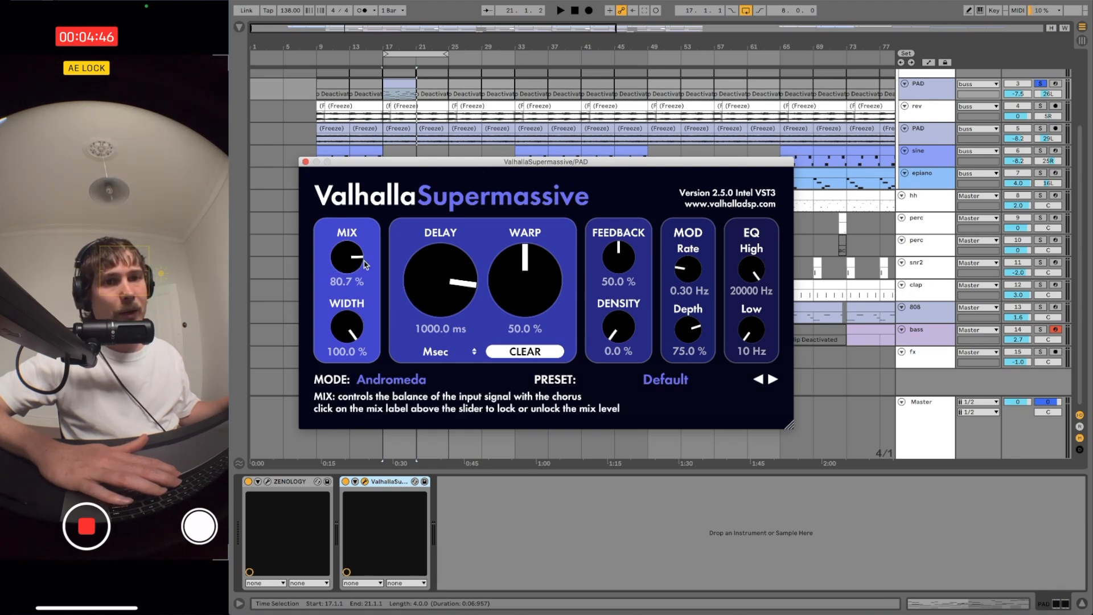
left_click(305, 162)
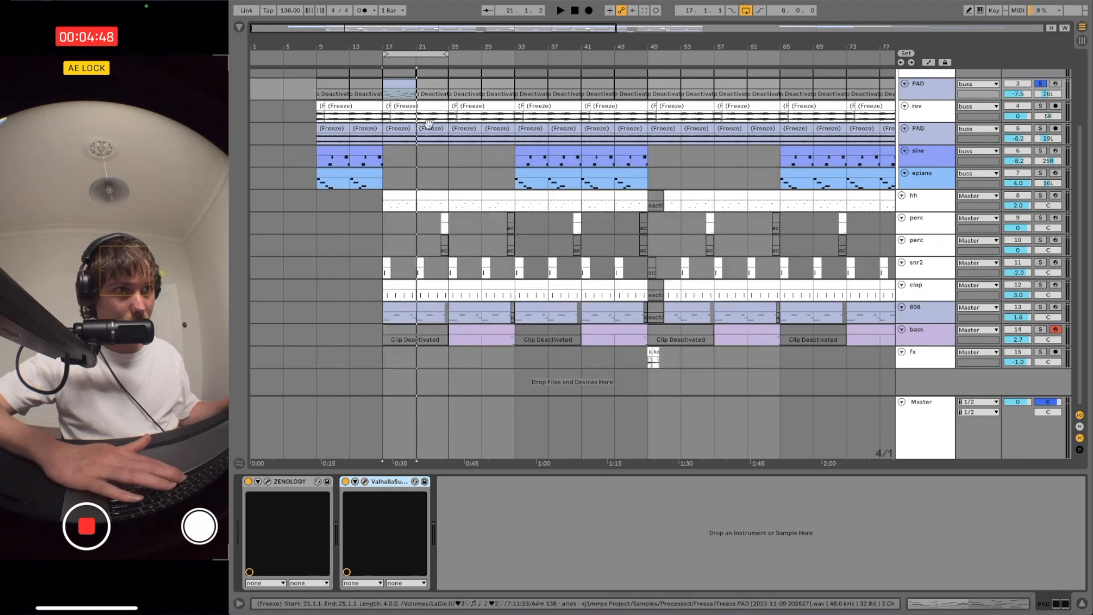
key("space")
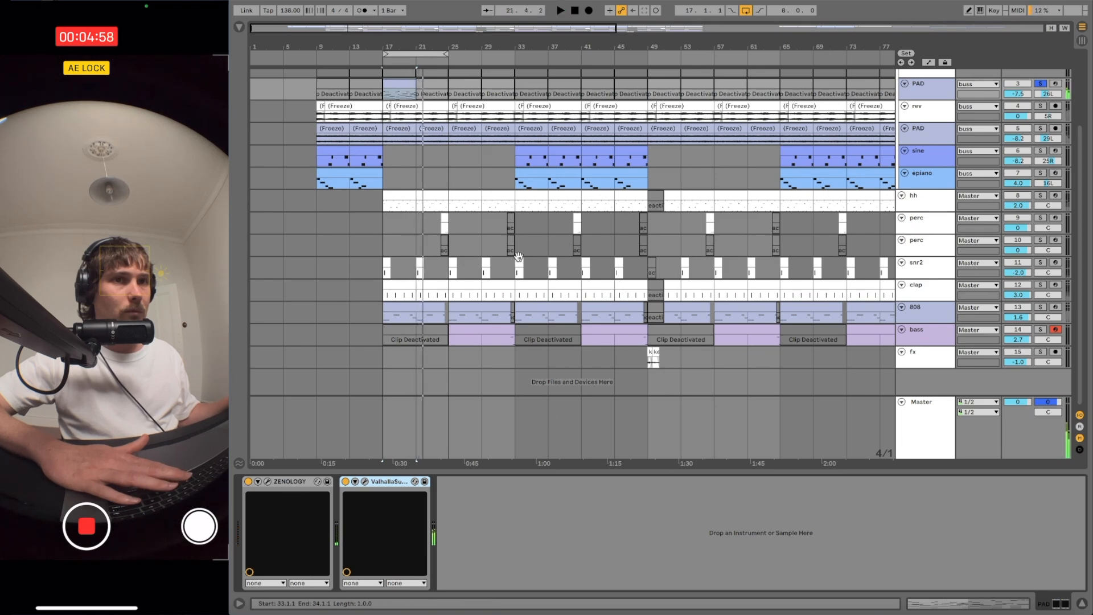
Turn off ValhallaSupermassive on the original PAD track and deactivate its clip at bar 17.
left_click(345, 482)
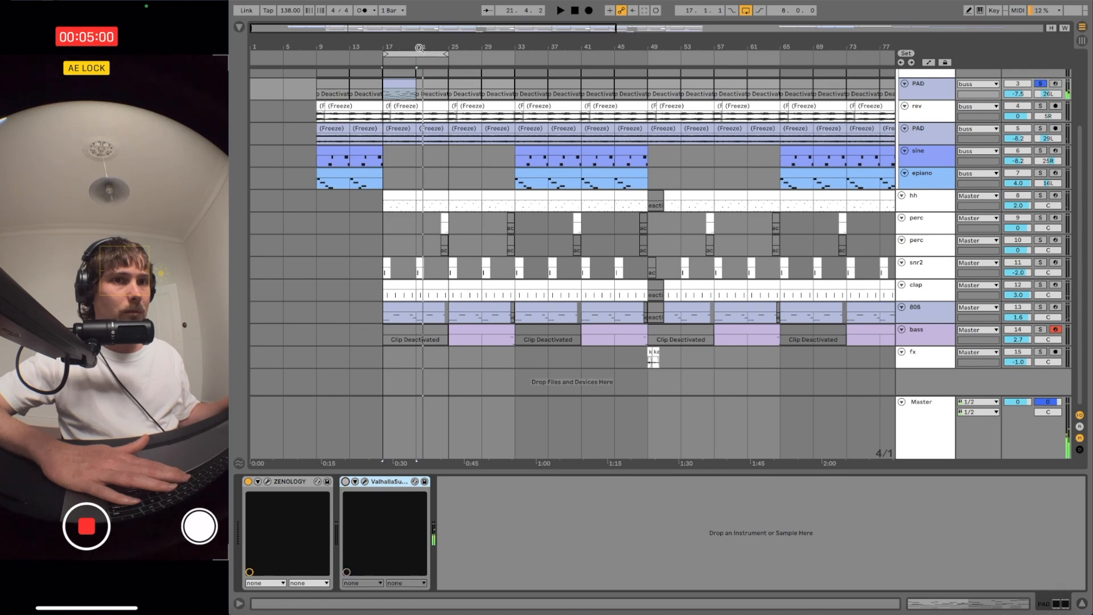
left_click(400, 84)
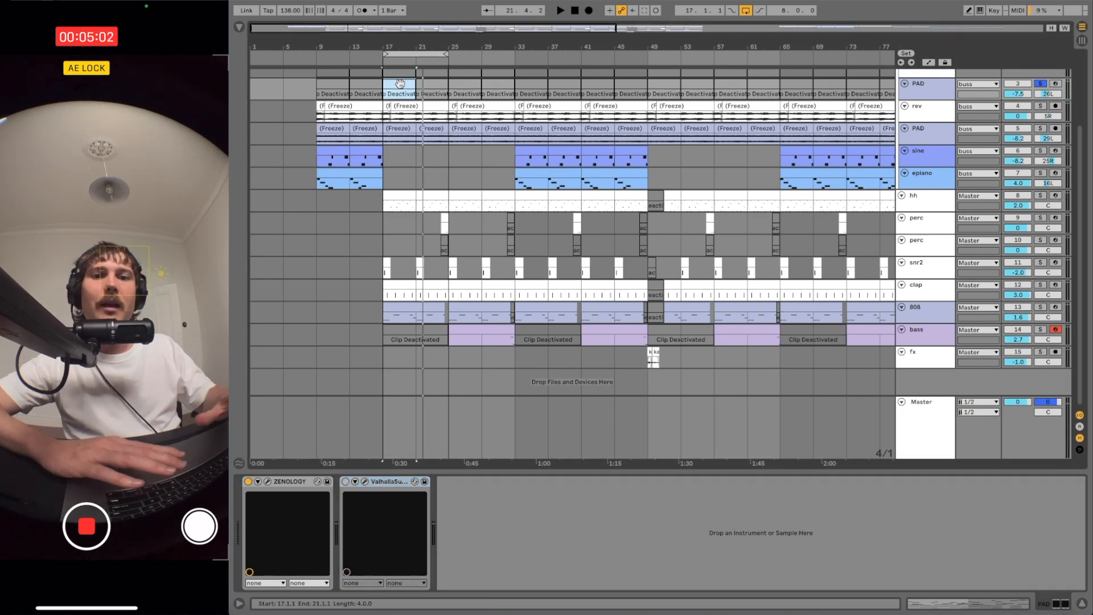
left_click(1000, 104)
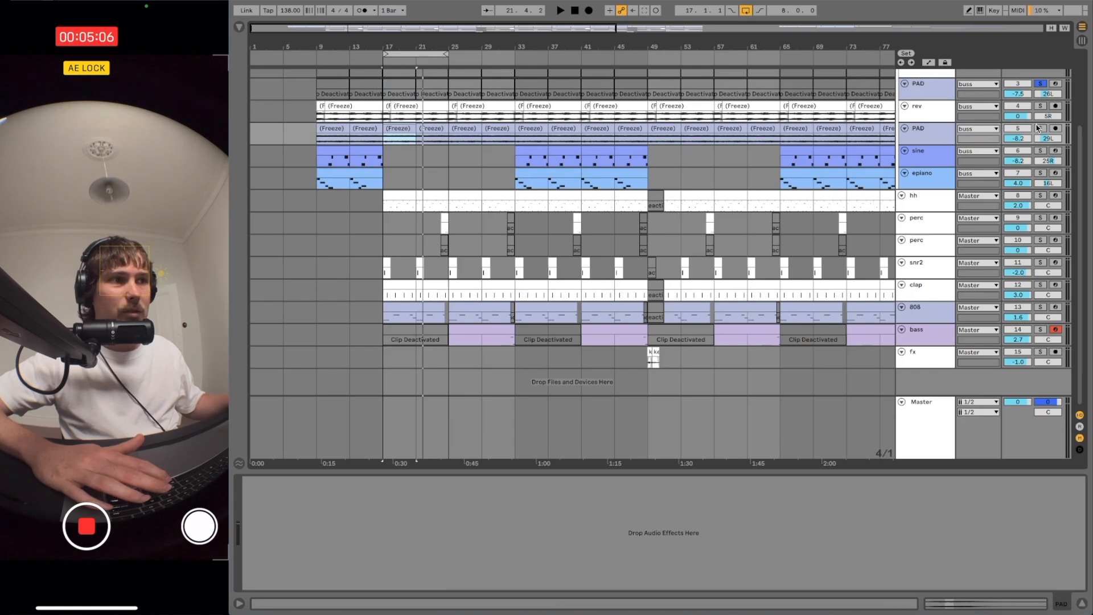
Solo the frozen PAD track and listen to it from bar 17.
left_click(1039, 128)
key("space")
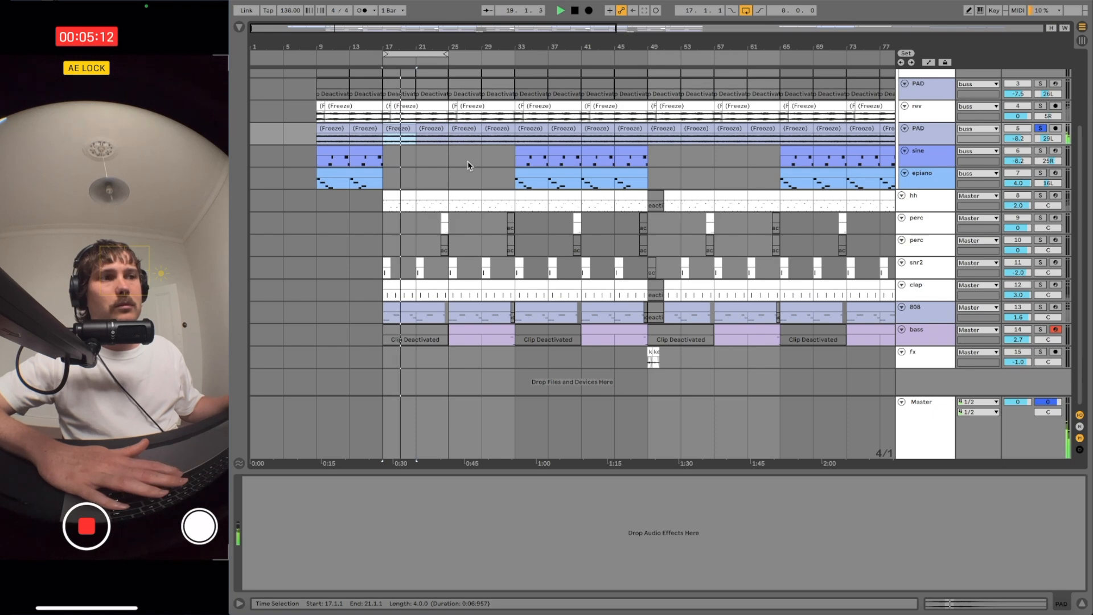
double_click(427, 126, "shift")
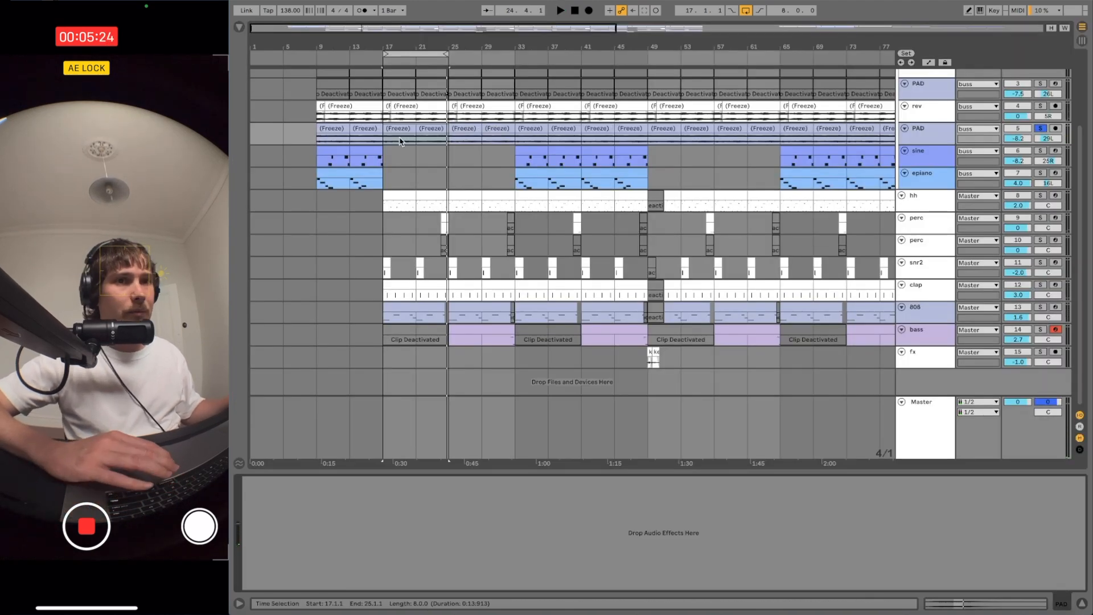
left_click(335, 149)
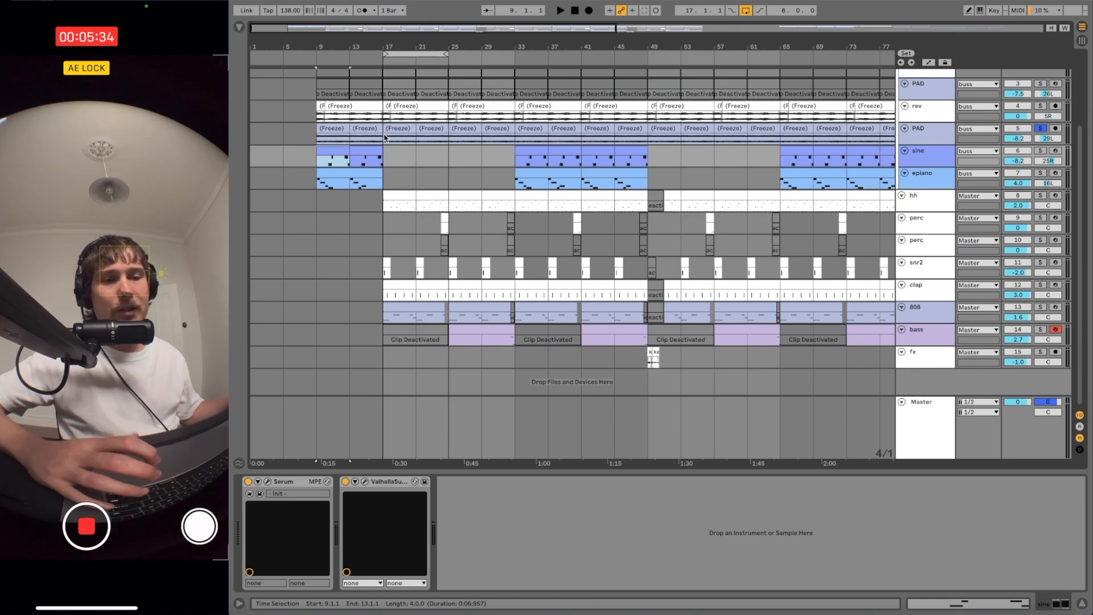
left_click(383, 141)
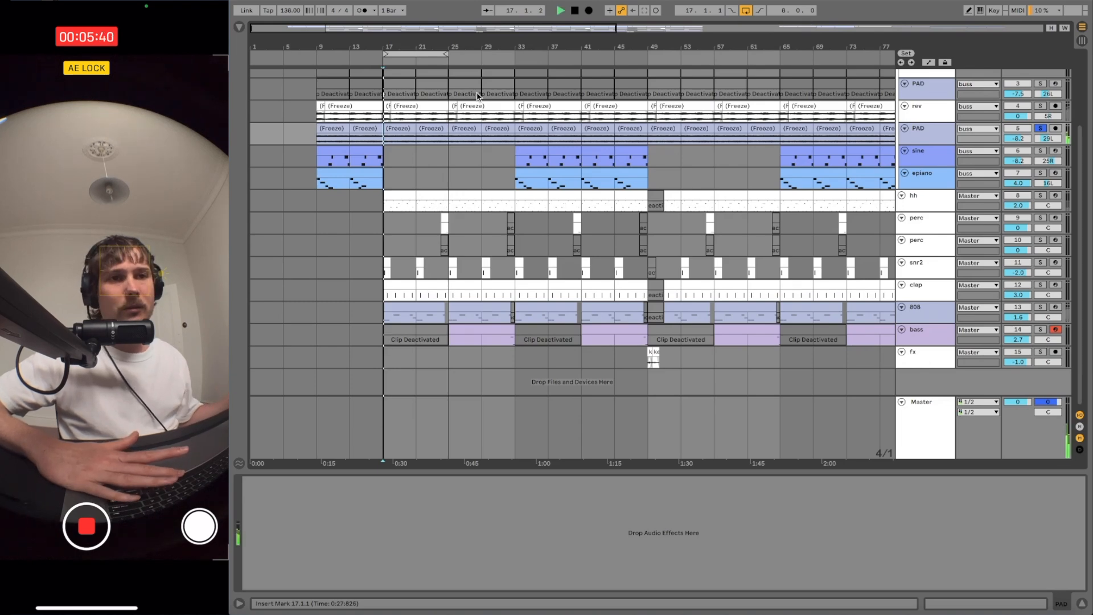
key("space")
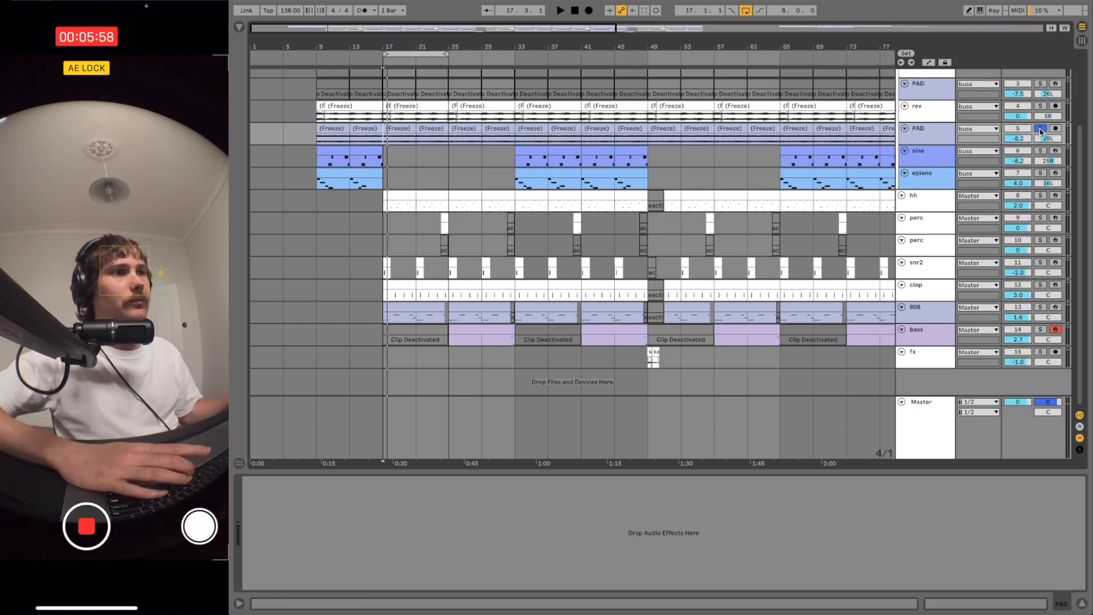
Collapse the original rev and PAD tracks in the buss group.
scroll(943, 187, "up", 3)
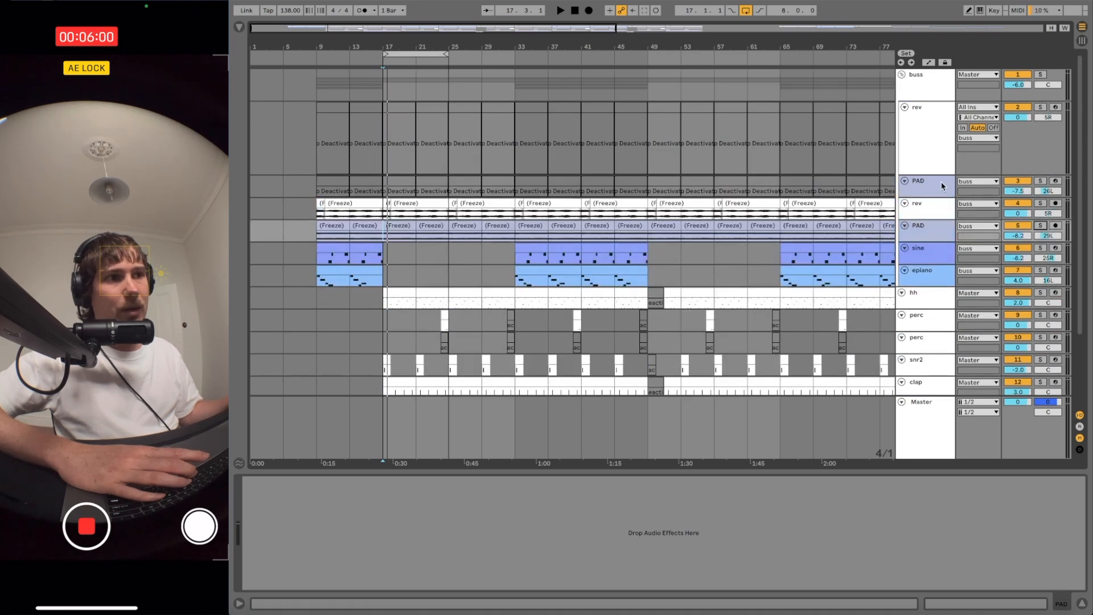
left_click(921, 125)
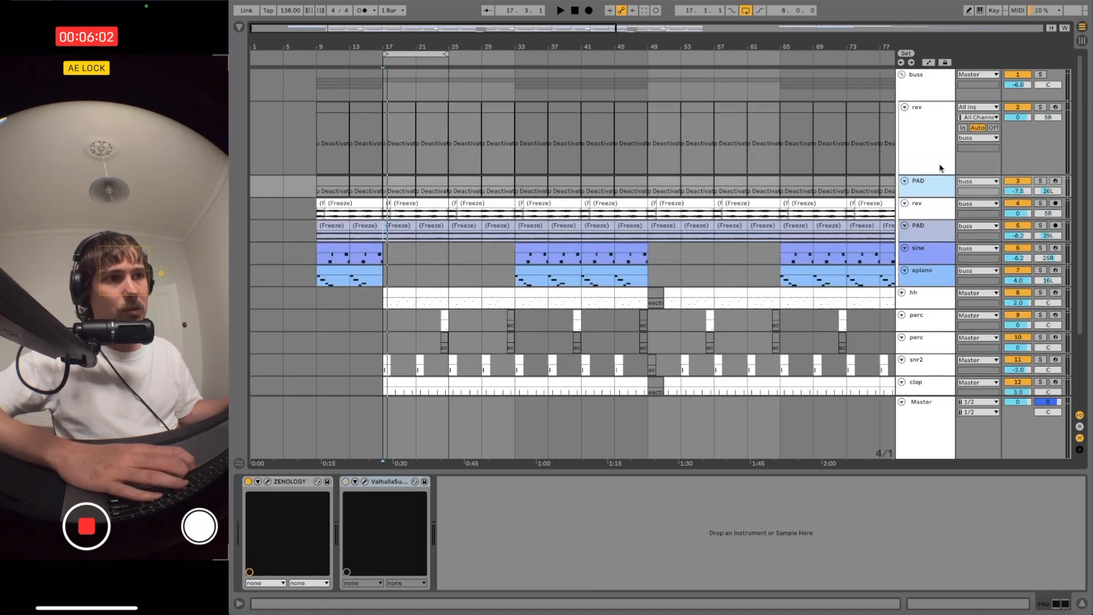
left_click(940, 167)
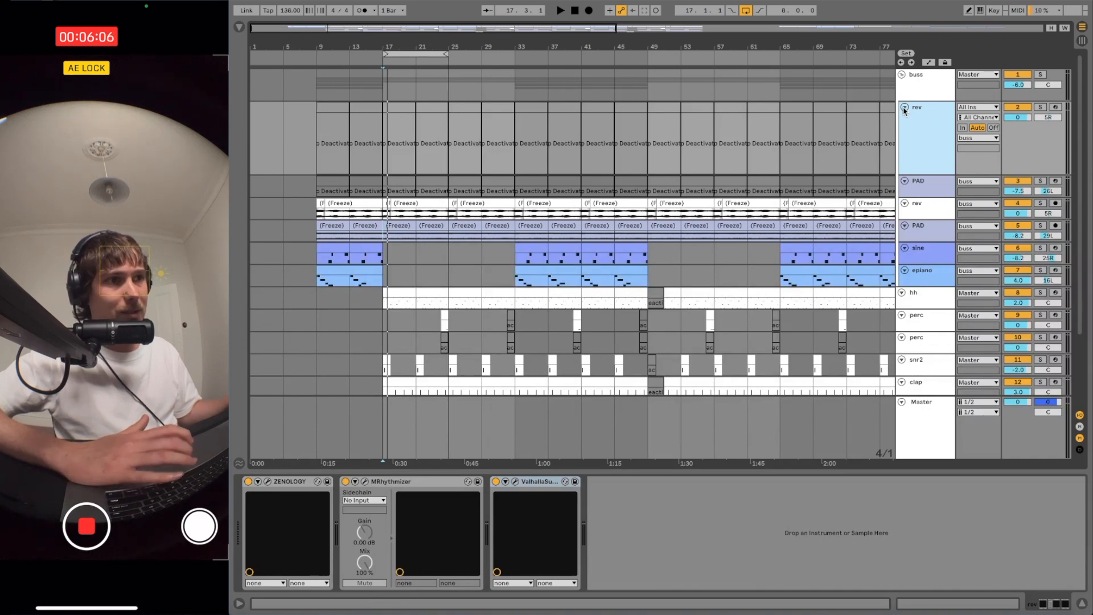
left_click(904, 107)
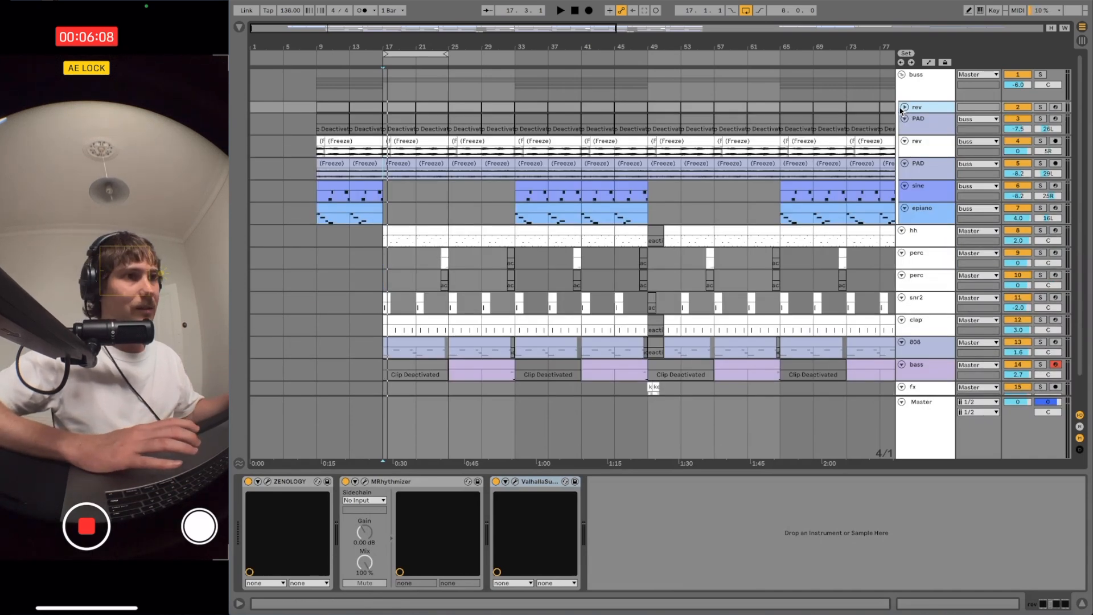
left_click(904, 118)
left_click(935, 122)
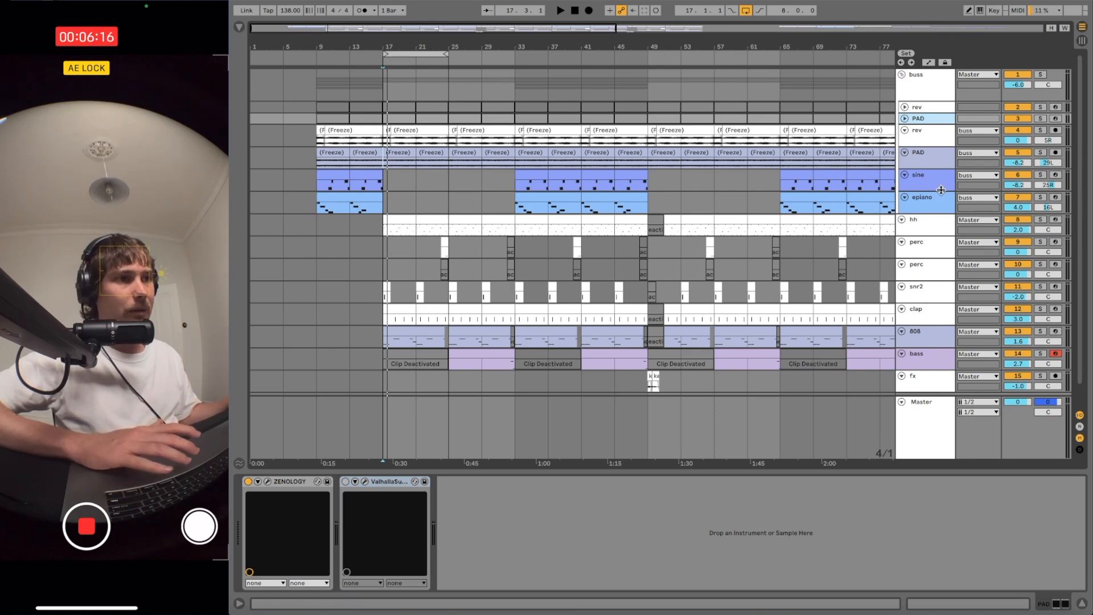
Loop bars 9 to 17 around the sine track's clips and examine the track's Serum patch.
key("Down")
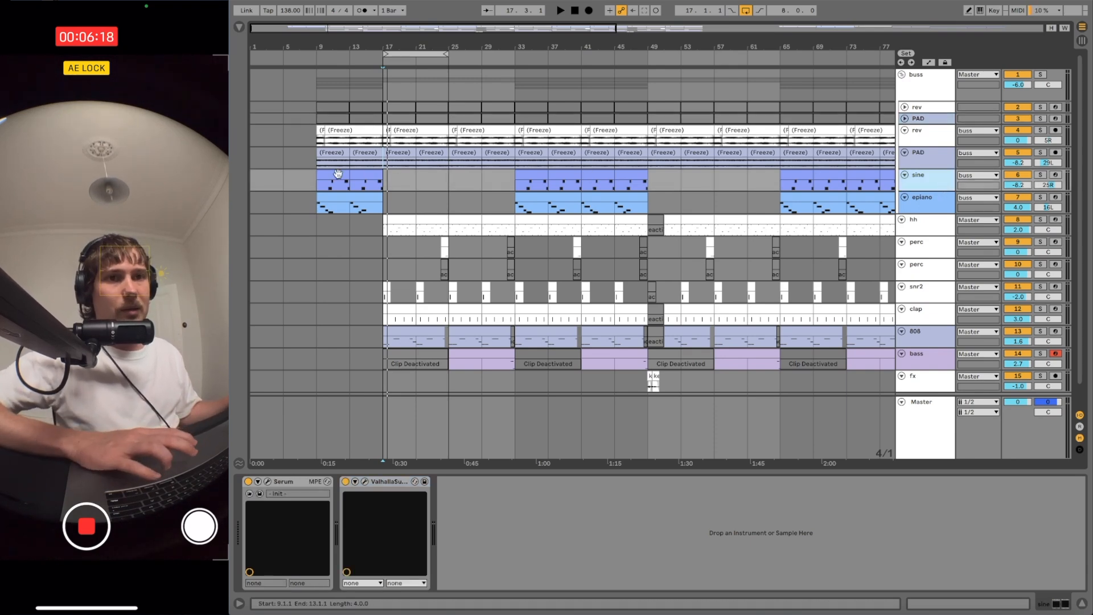
left_click(356, 172)
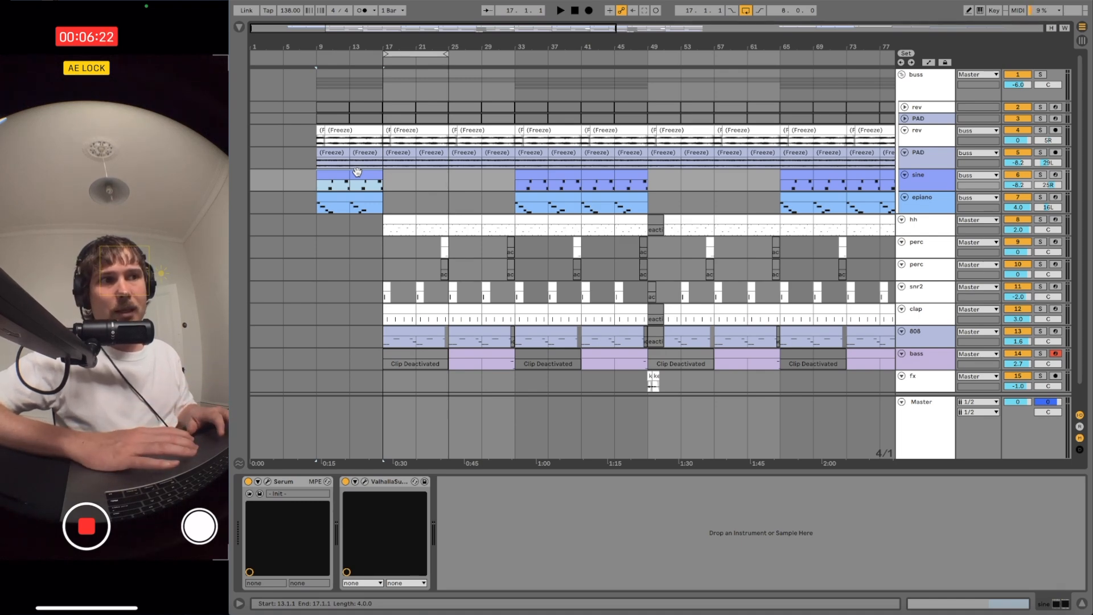
key("super+l")
left_click_drag(349, 57, 348, 74)
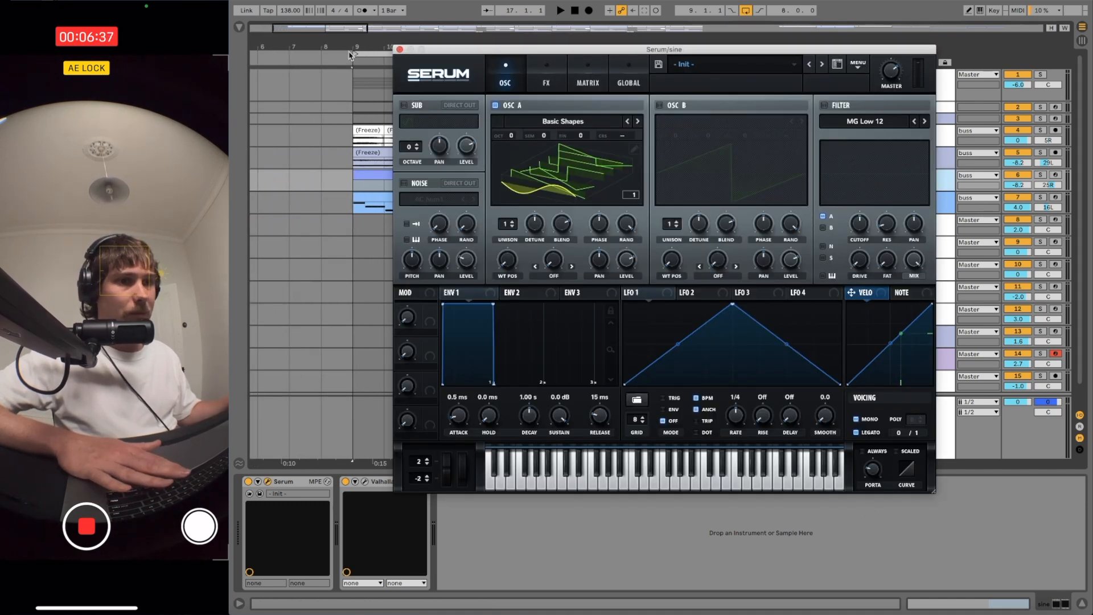
left_click(402, 49)
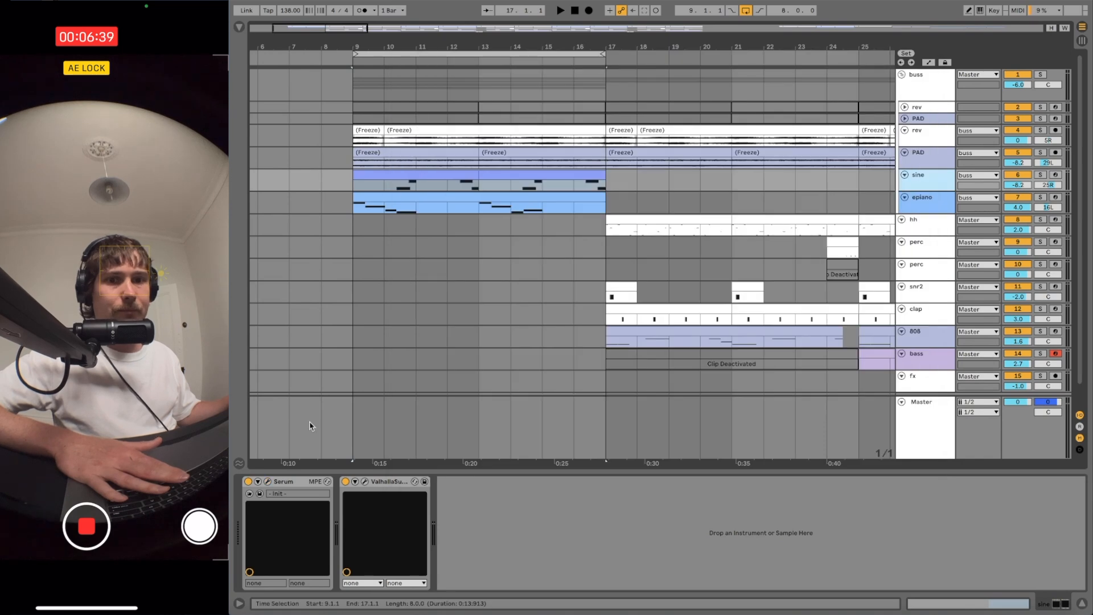
Listen to the sine melody from bar 9 without ValhallaSupermassive and examine the clip's MIDI notes.
left_click(472, 183, "shift")
key("space")
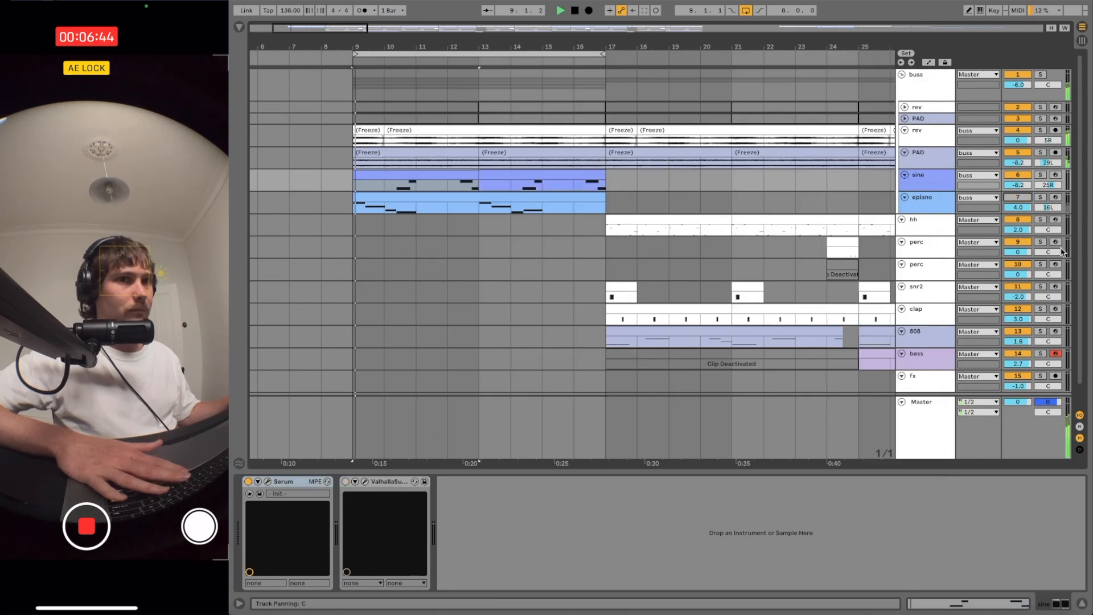
double_click(447, 175)
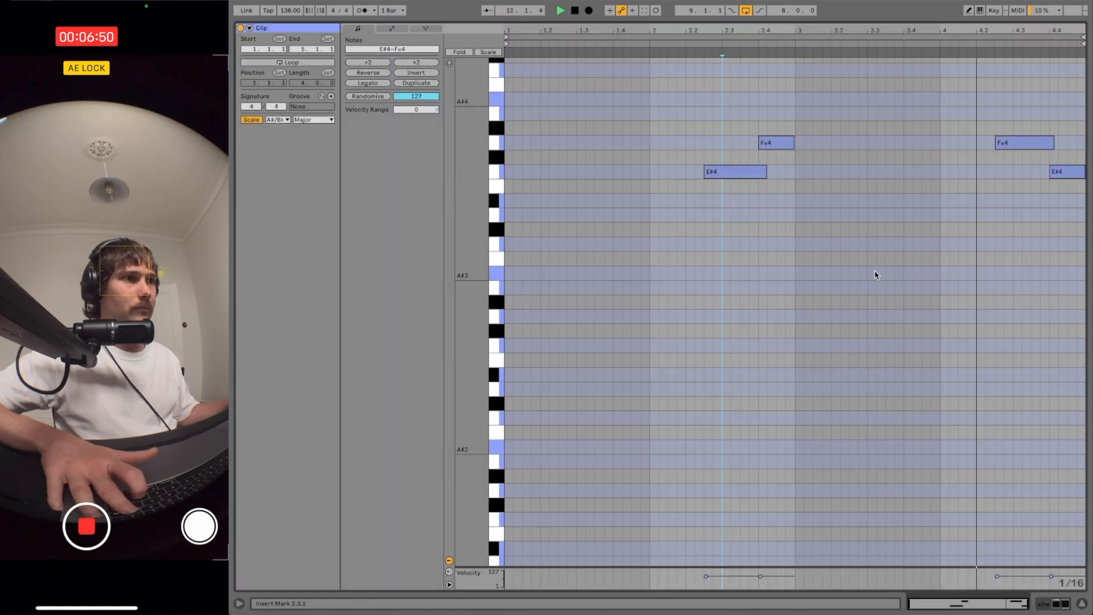
key("shift+Tab")
key("space")
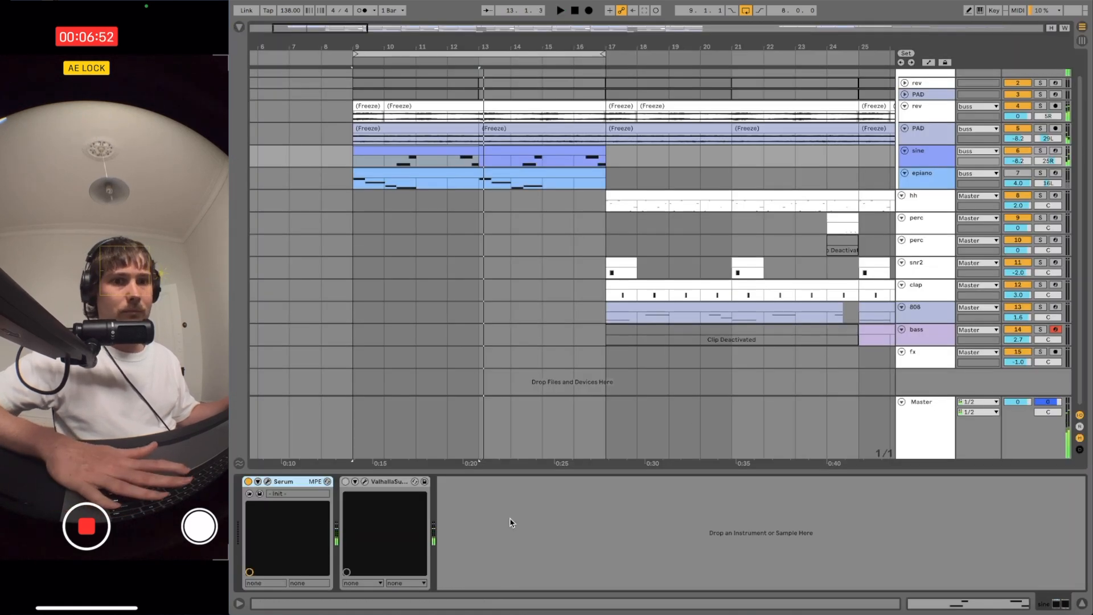
Turn ValhallaSupermassive back on for the sine track and examine its settings.
left_click(267, 481)
left_click(267, 482)
left_click(345, 481)
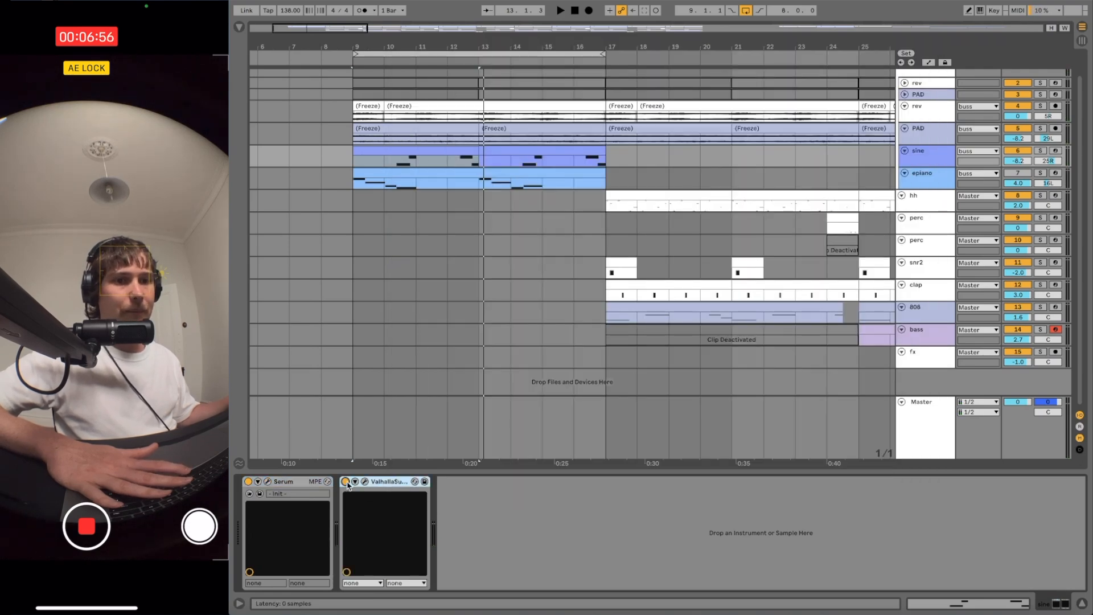
left_click(364, 481)
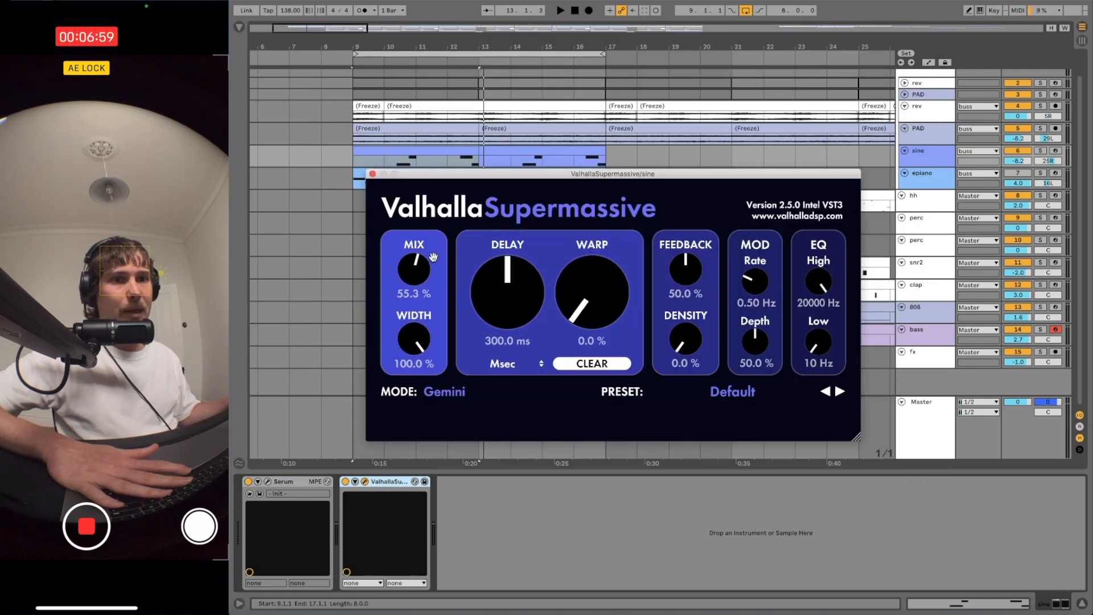
left_click(373, 174)
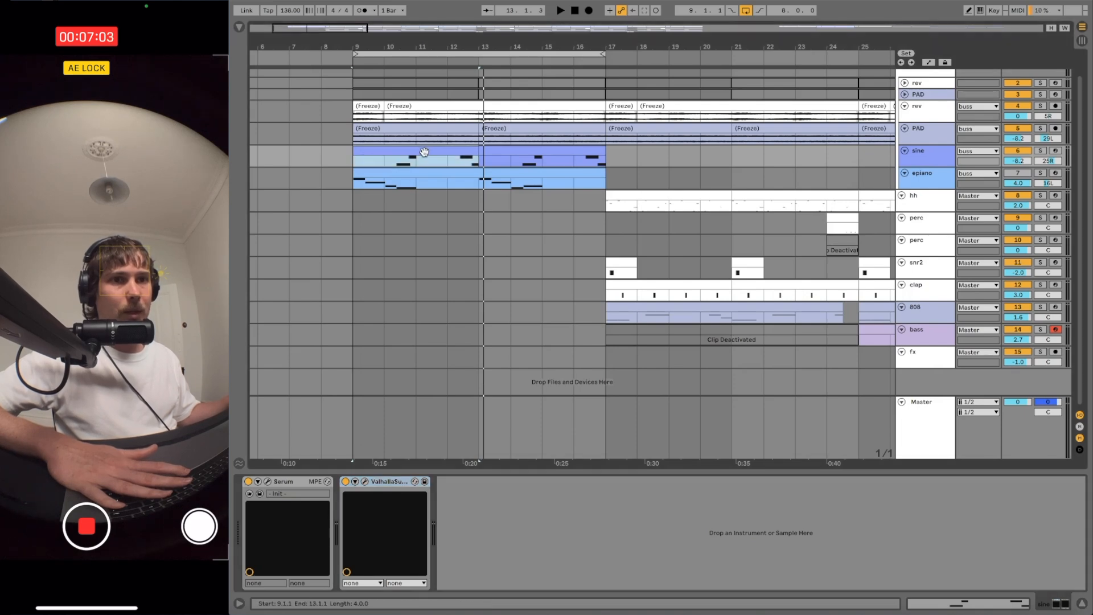
Listen to the sine melody through ValhallaSupermassive and review the notes of its clip.
key("space")
left_click(608, 192)
double_click(608, 192)
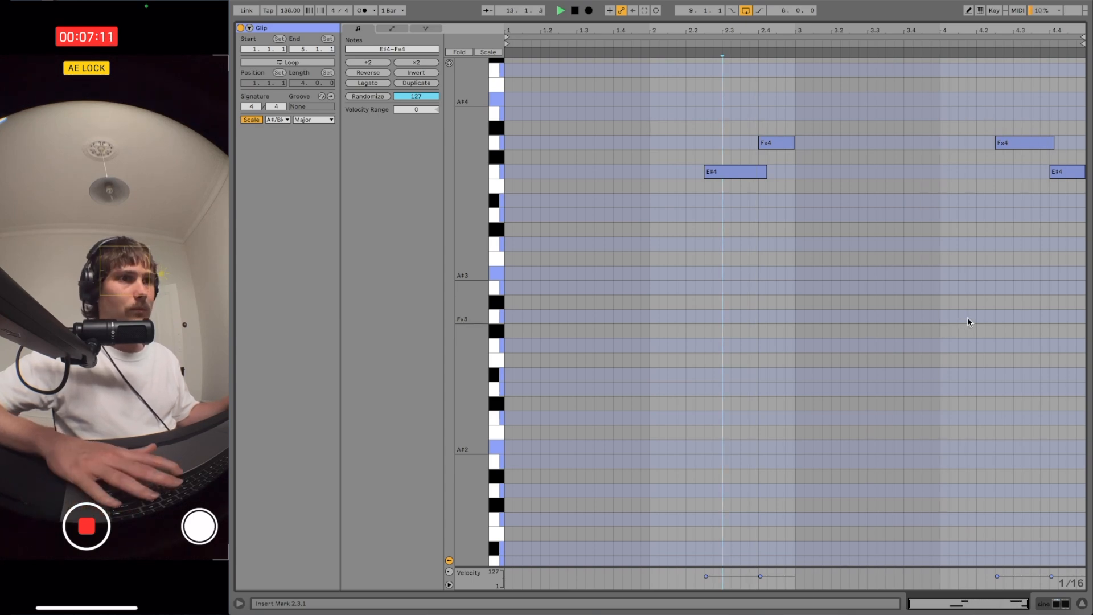
key("space")
key("shift+Tab")
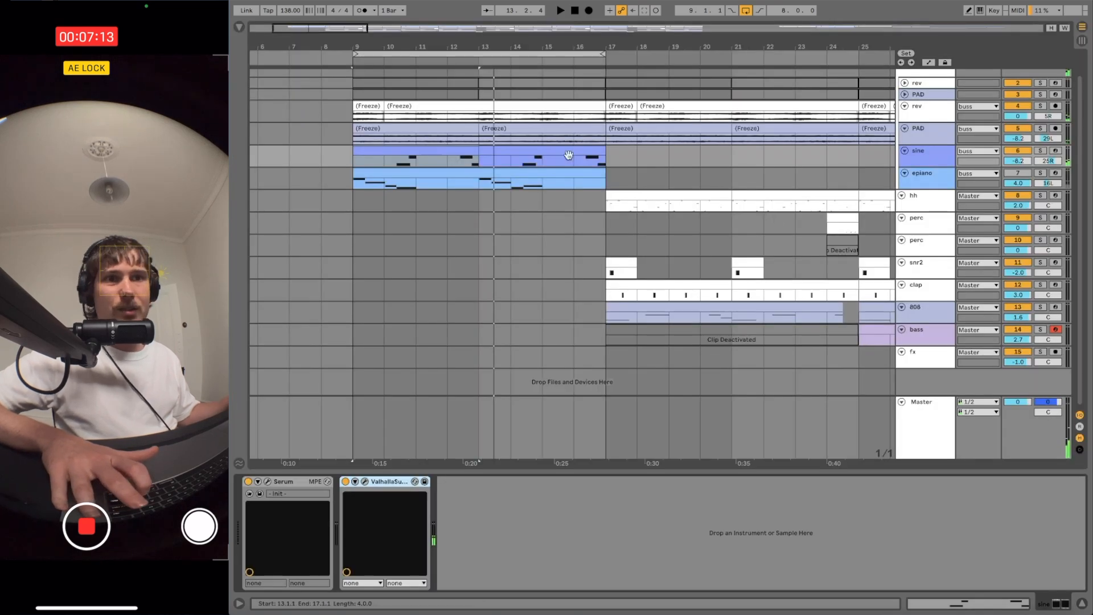
Reactivate the epiano track, select its clip at bar 9, and examine its ZENOLOGY and ValhallaSupermassive devices.
left_click(898, 181)
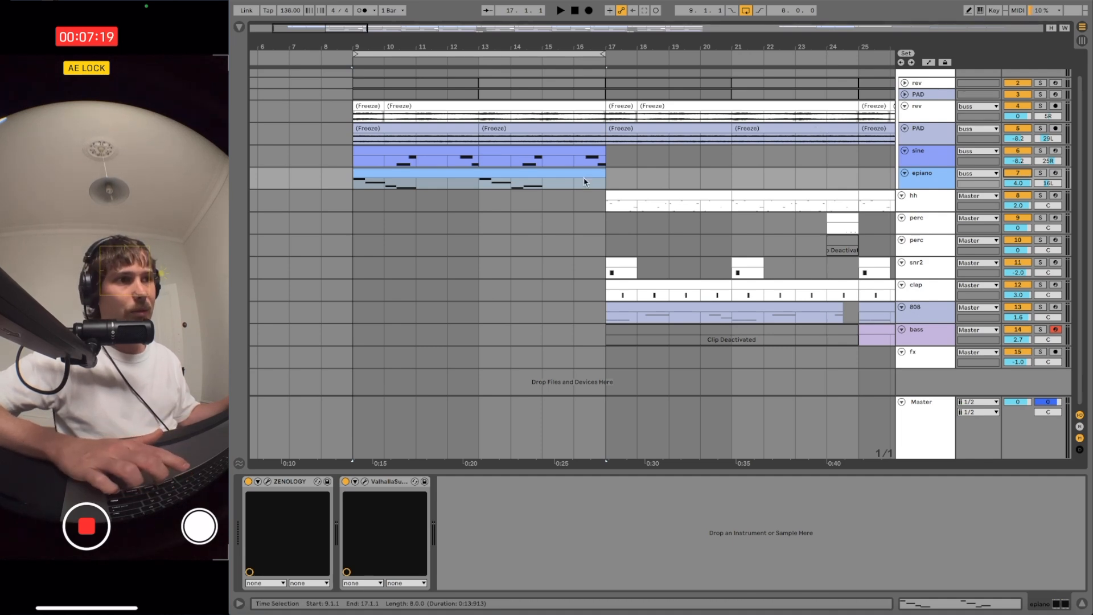
left_click(547, 168)
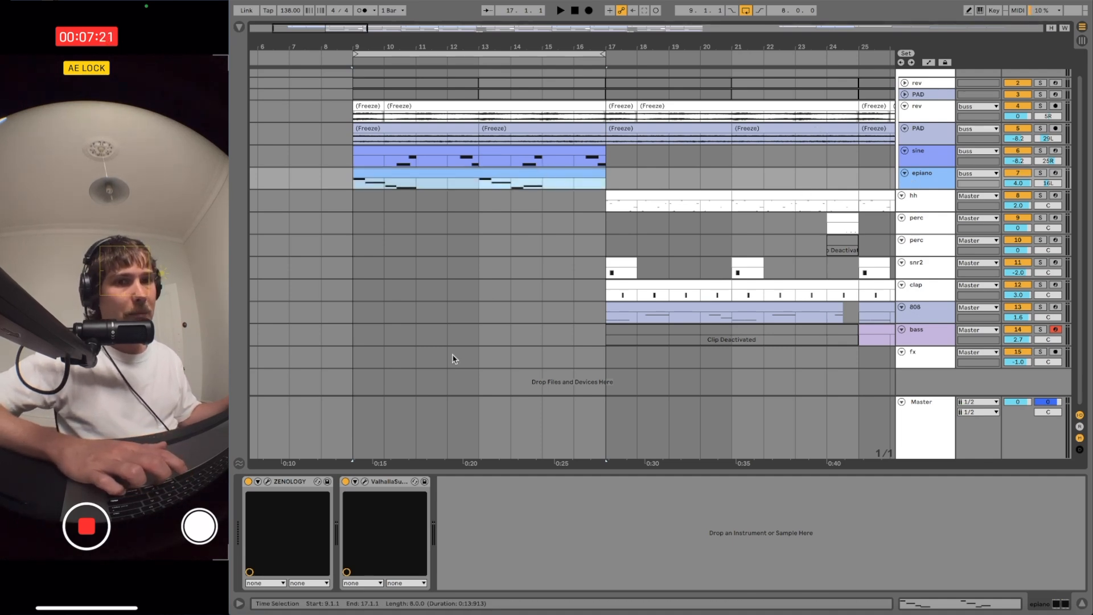
left_click(267, 481)
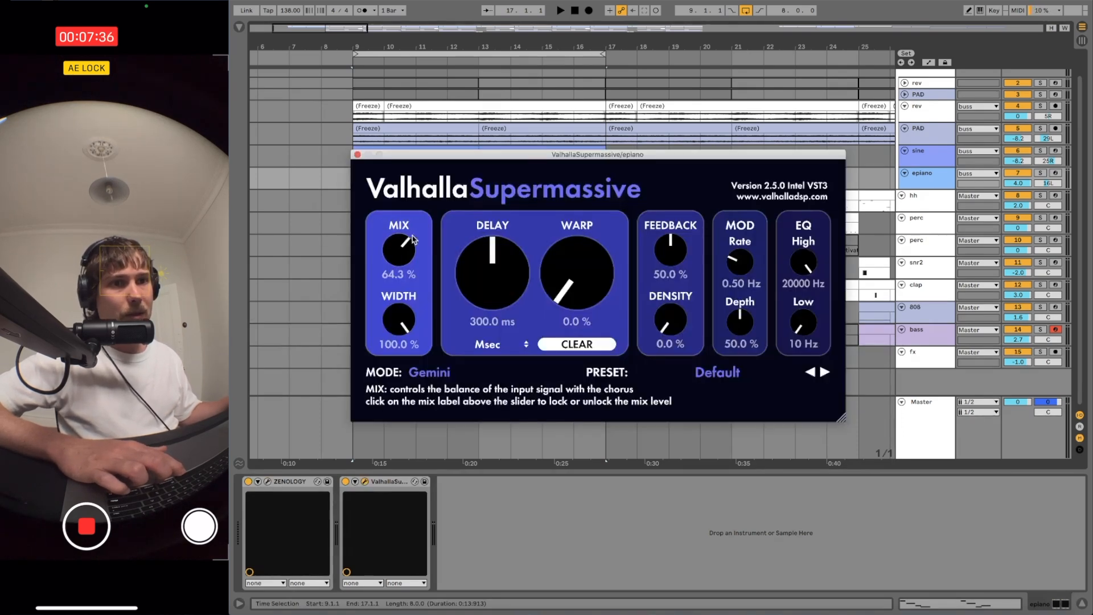
left_click(357, 154)
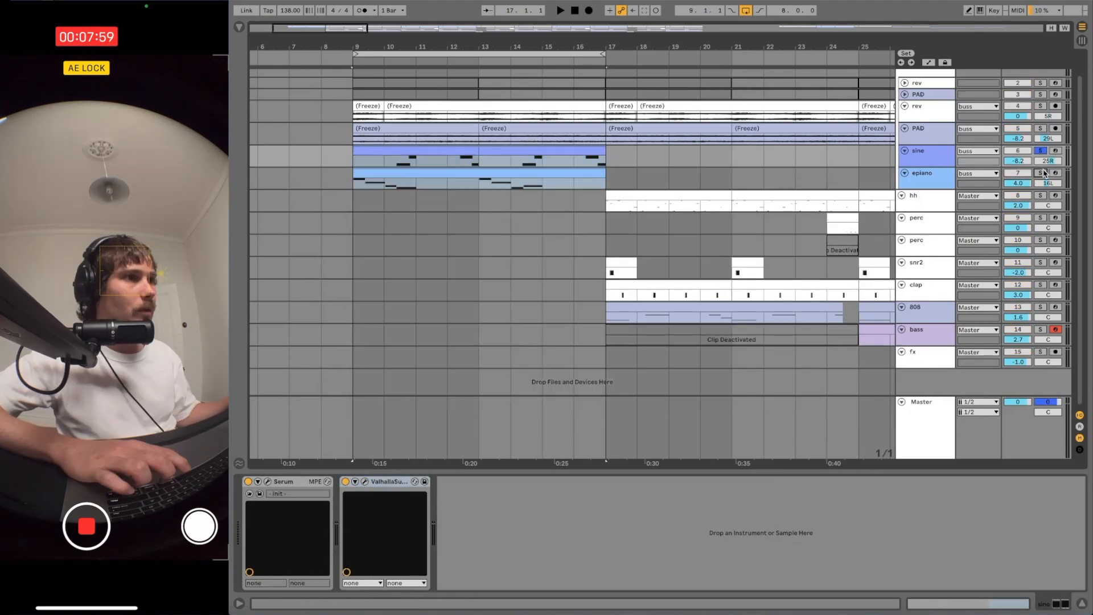
Play the sine and epiano parts together with the other melody layers and examine the epiano clip's notes.
left_click(1039, 173)
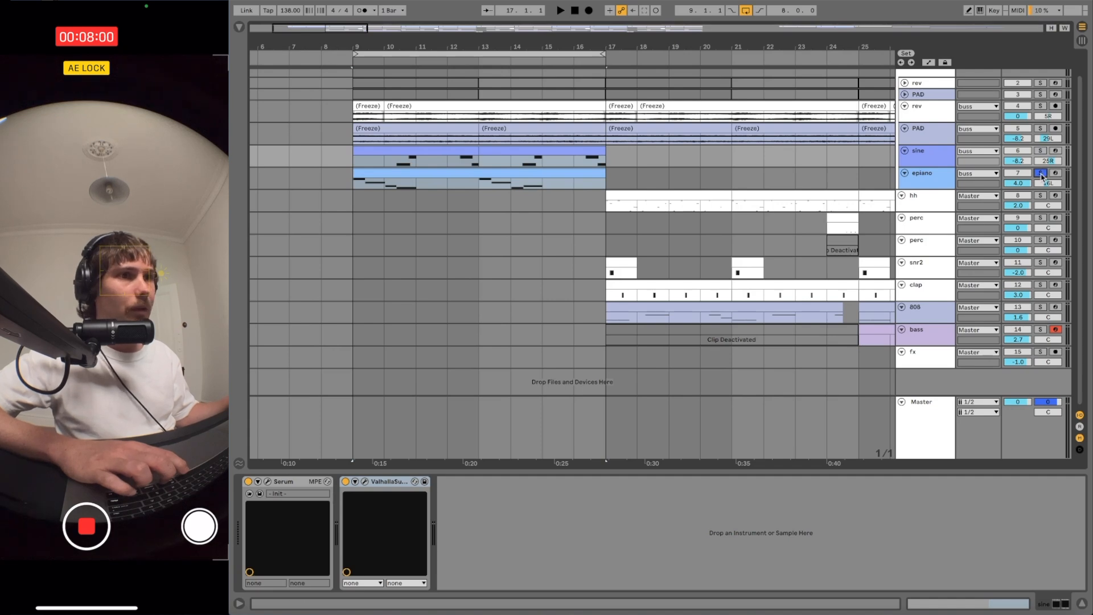
left_click(1040, 173)
key("space")
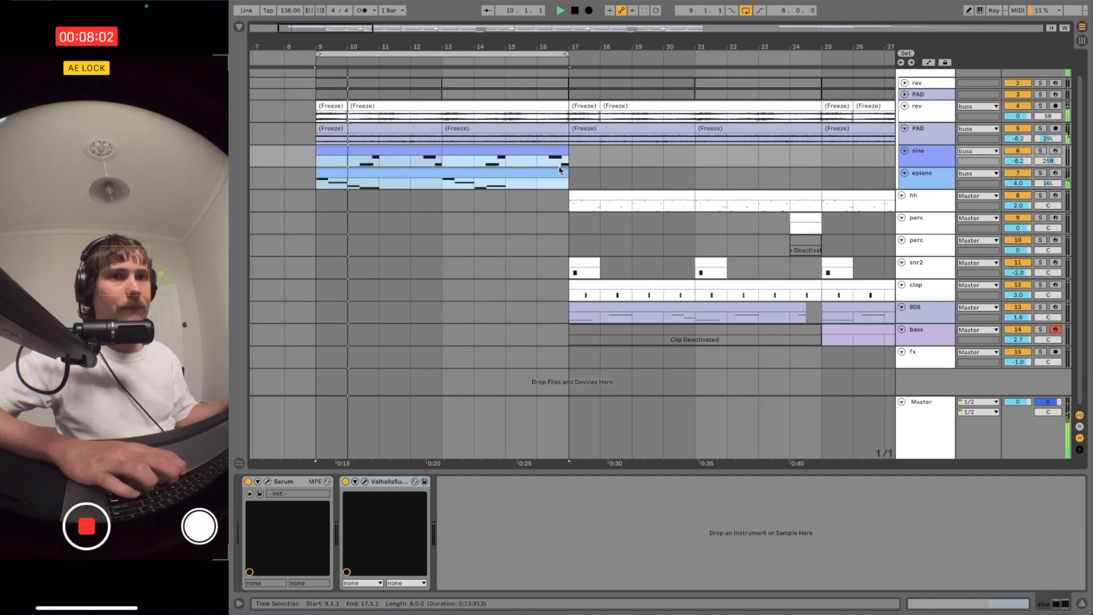
left_click(529, 170)
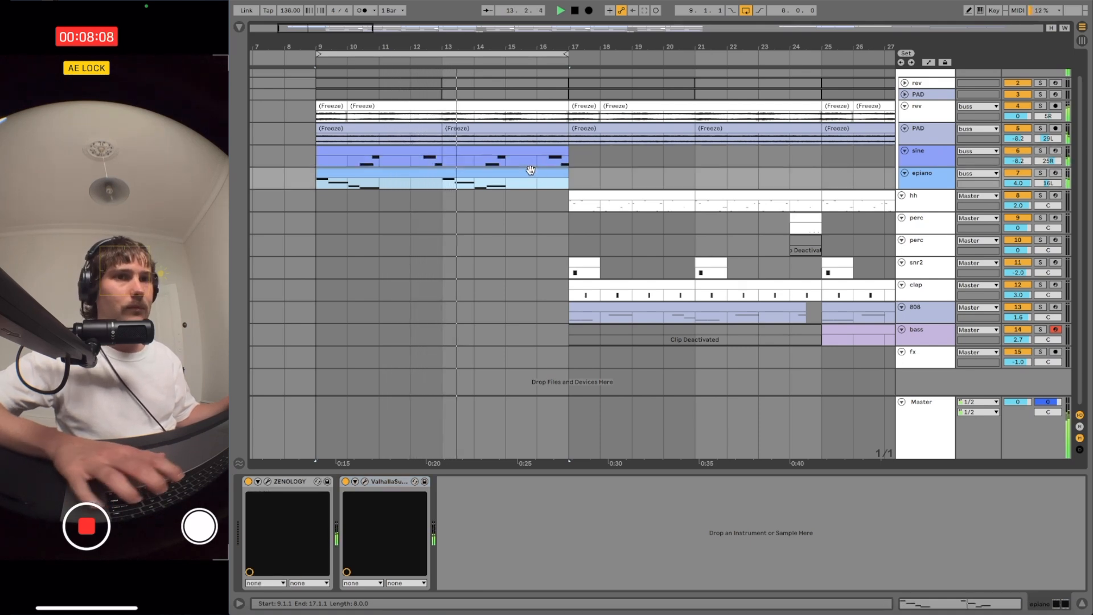
double_click(530, 170)
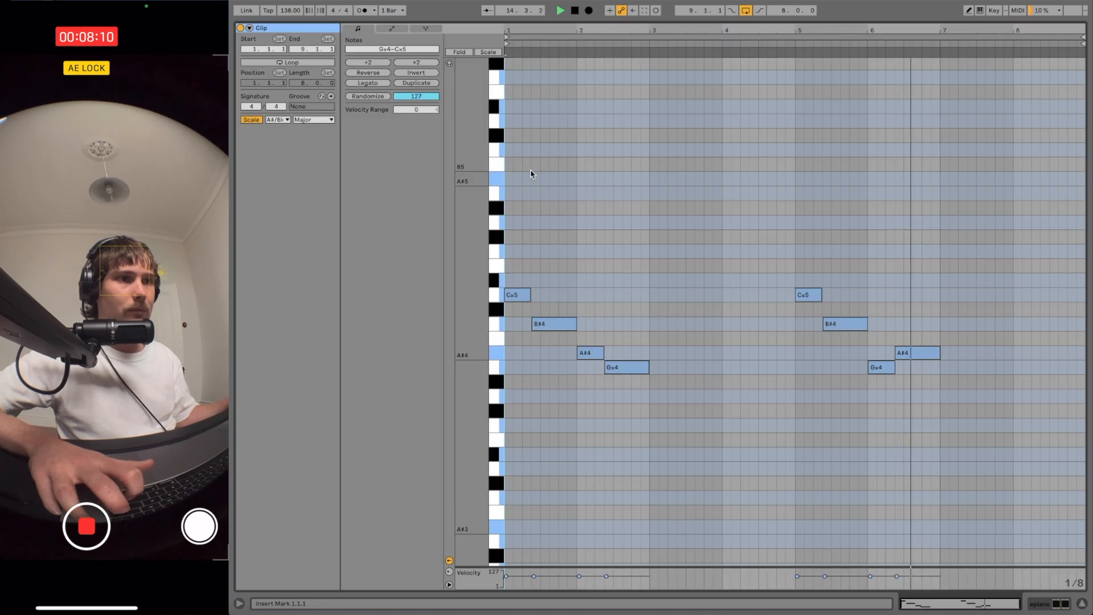
key("shift+Tab")
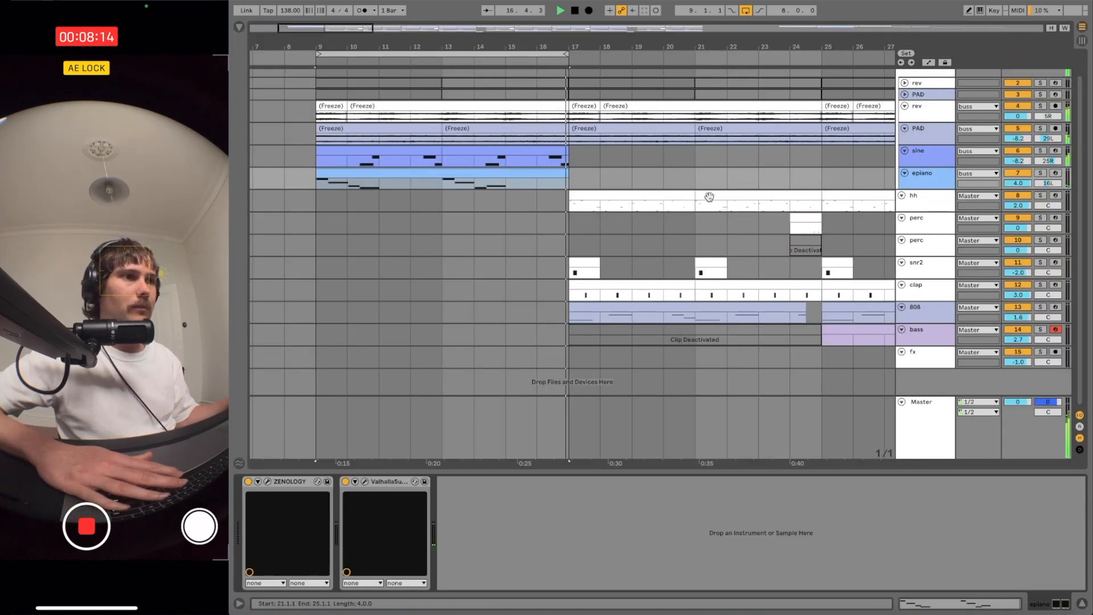
Stop playback and loop bars 17 to 21 around the first hh clip.
left_click(655, 197)
key("space")
scroll(650, 197, "right", 1)
left_click(588, 193, "shift")
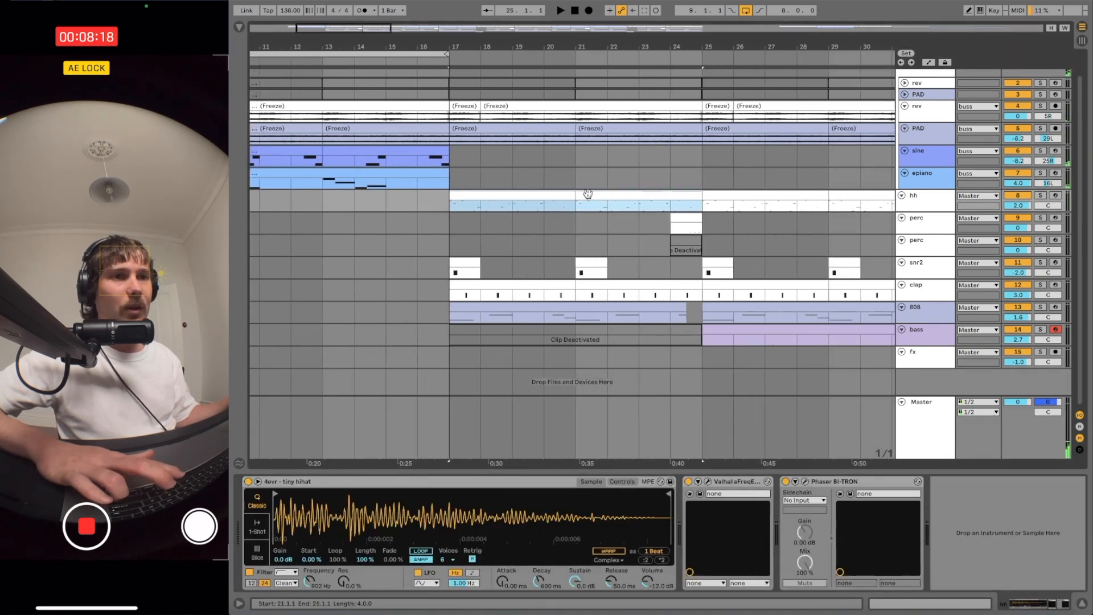
left_click(535, 194)
key("super+l")
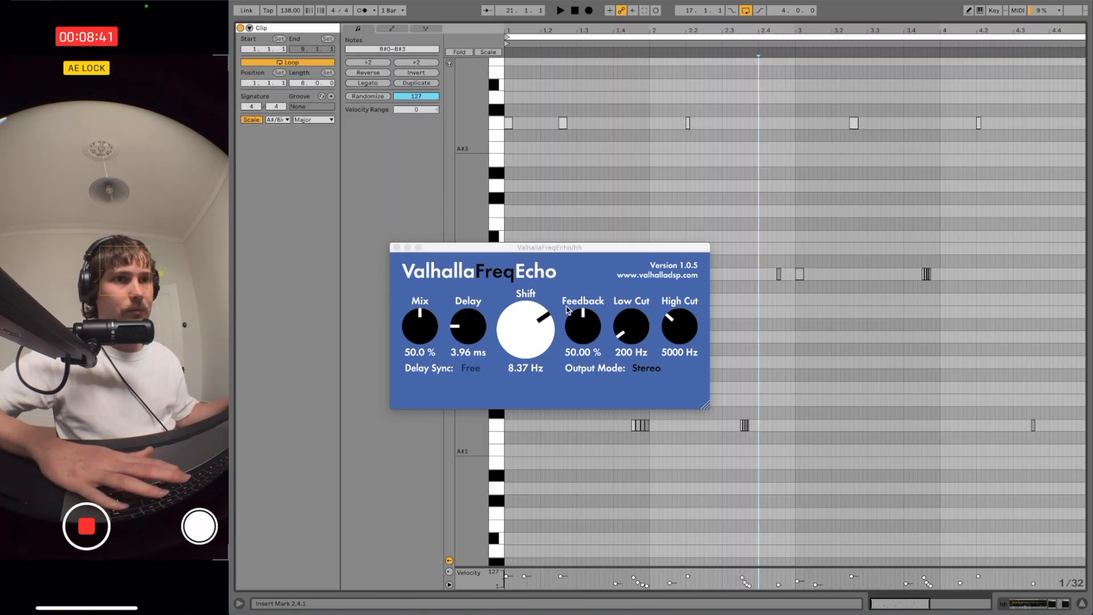
Compare the hi-hats with ValhallaFreqEcho's Mix at 100% and 0%, and return the Mix to 50%.
key("space")
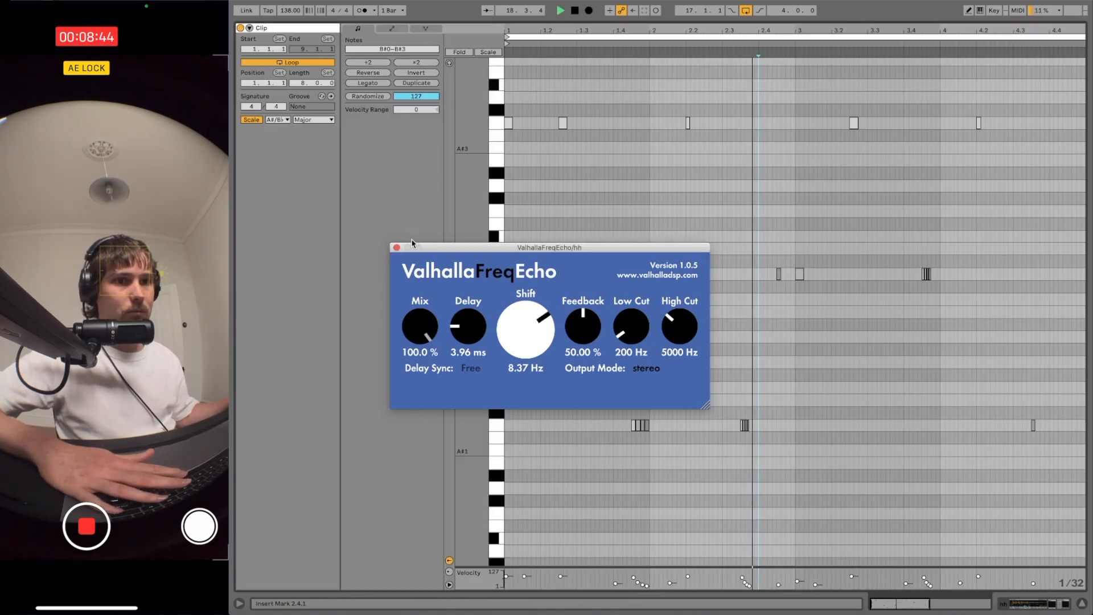
left_click_drag(414, 261, 423, 461)
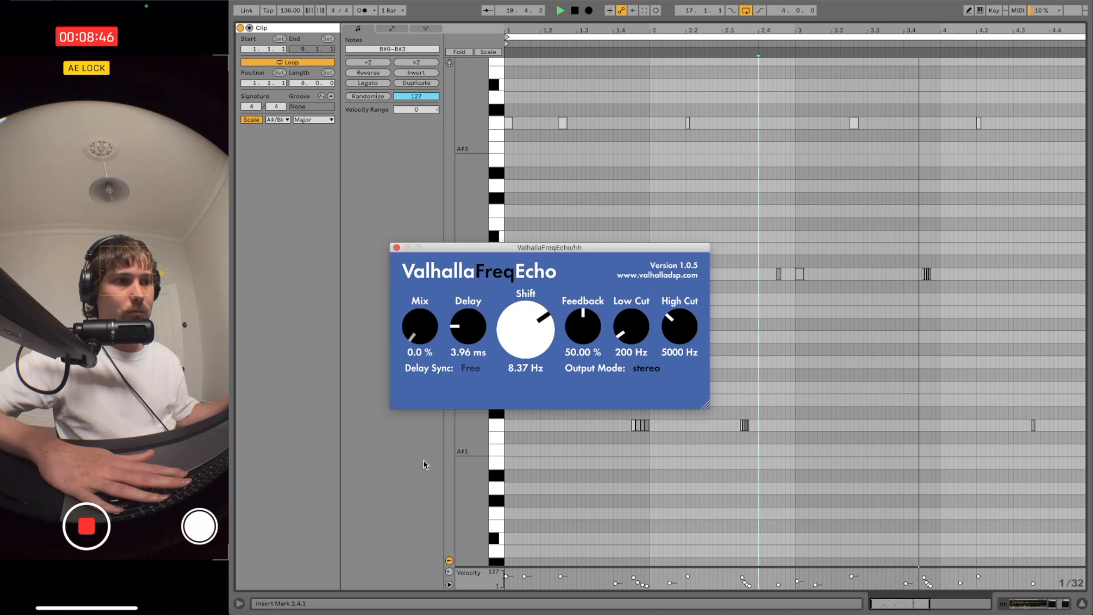
key("space")
left_click_drag(424, 336, 426, 271)
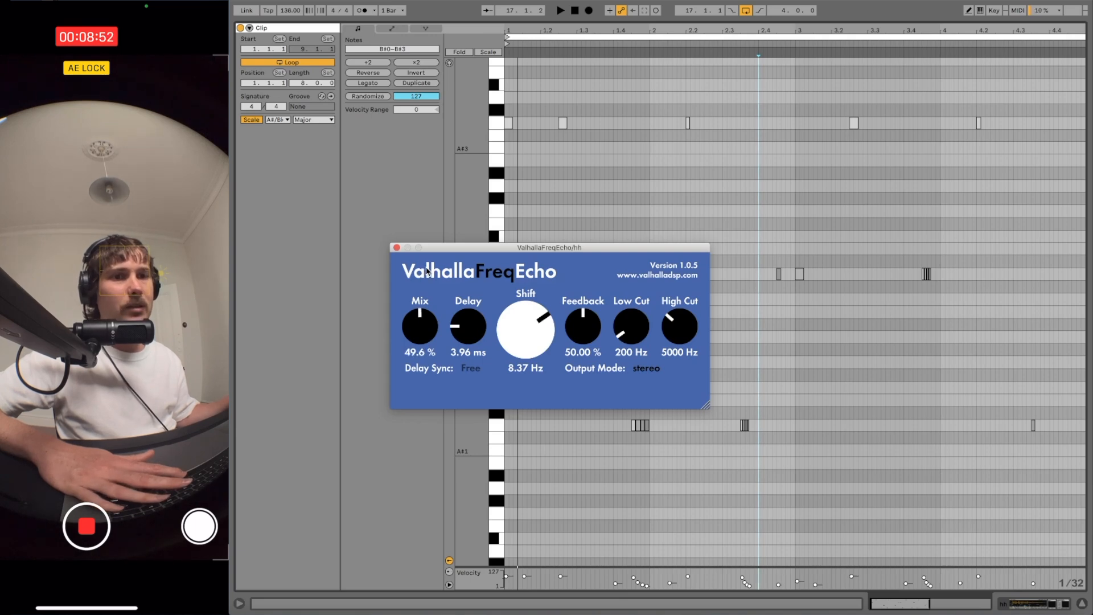
left_click_drag(423, 318, 422, 318)
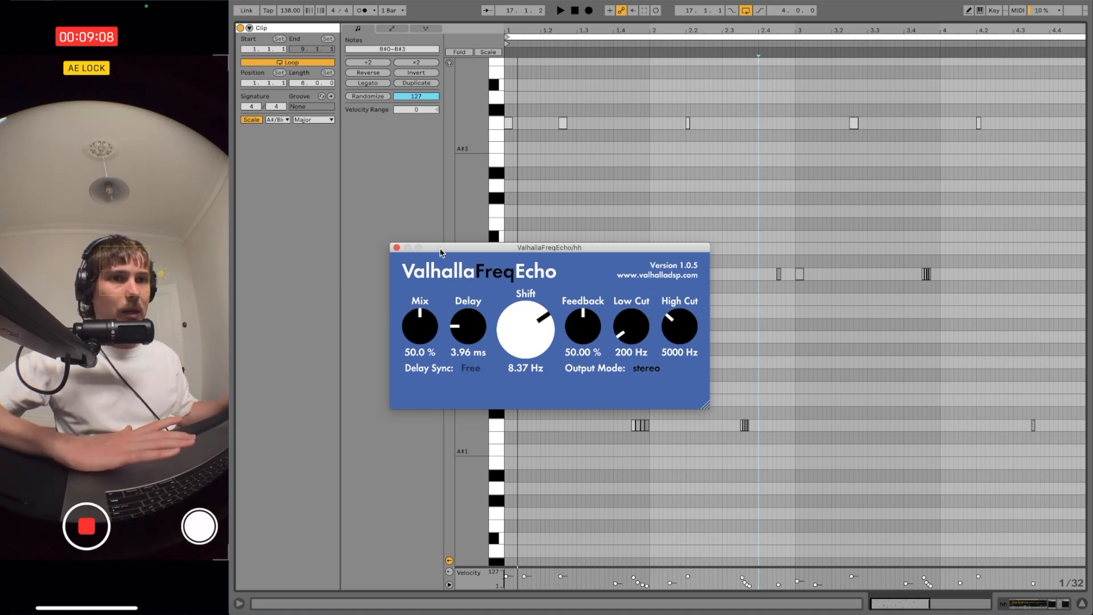
Examine the hh track's Phaser BI-TRON with the Asymetrical Movement preset and listen to the soloed hi-hats through it.
left_click_drag(503, 254, 534, 243)
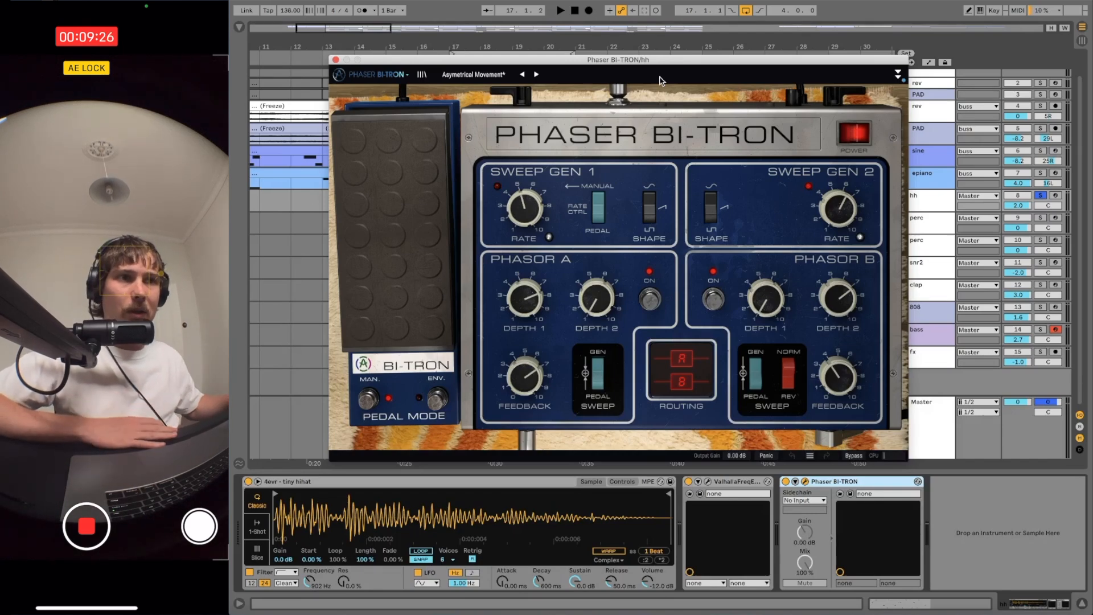
left_click_drag(657, 64, 673, 42)
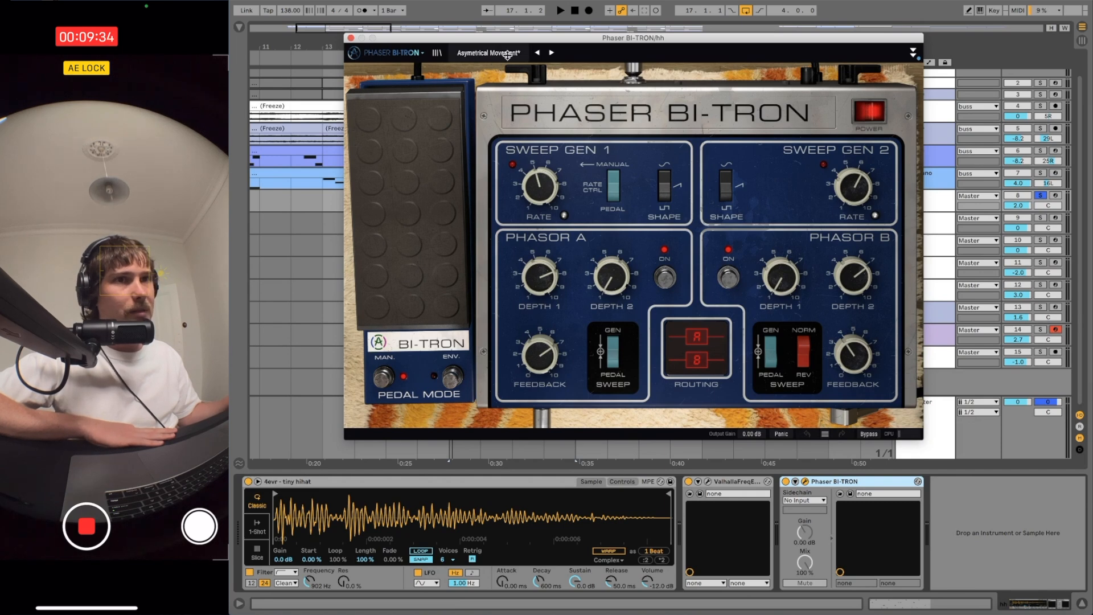
key("space")
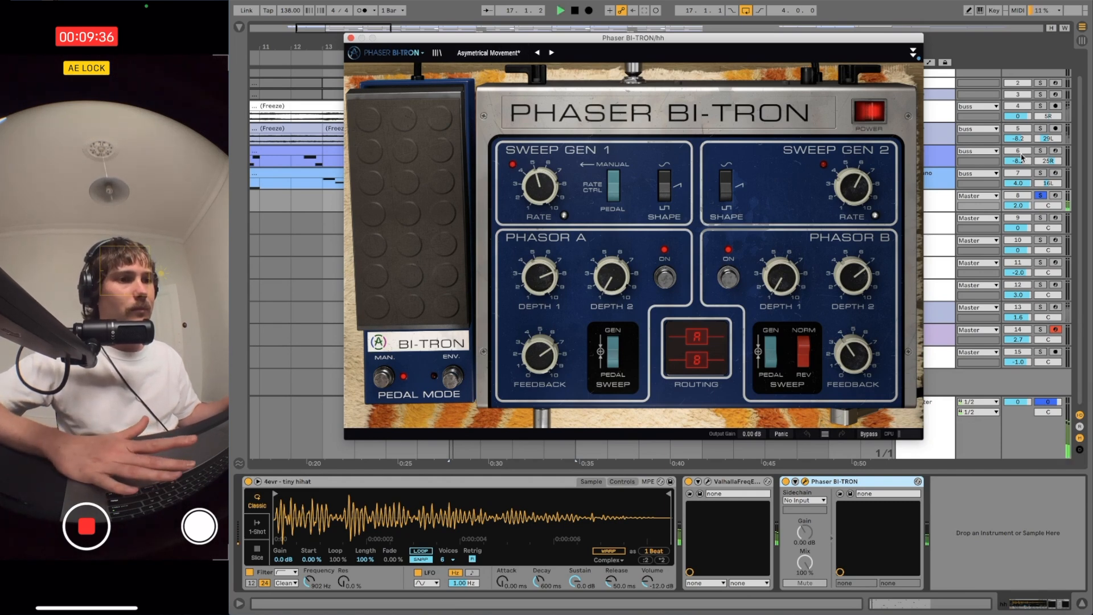
left_click(805, 482)
key("space")
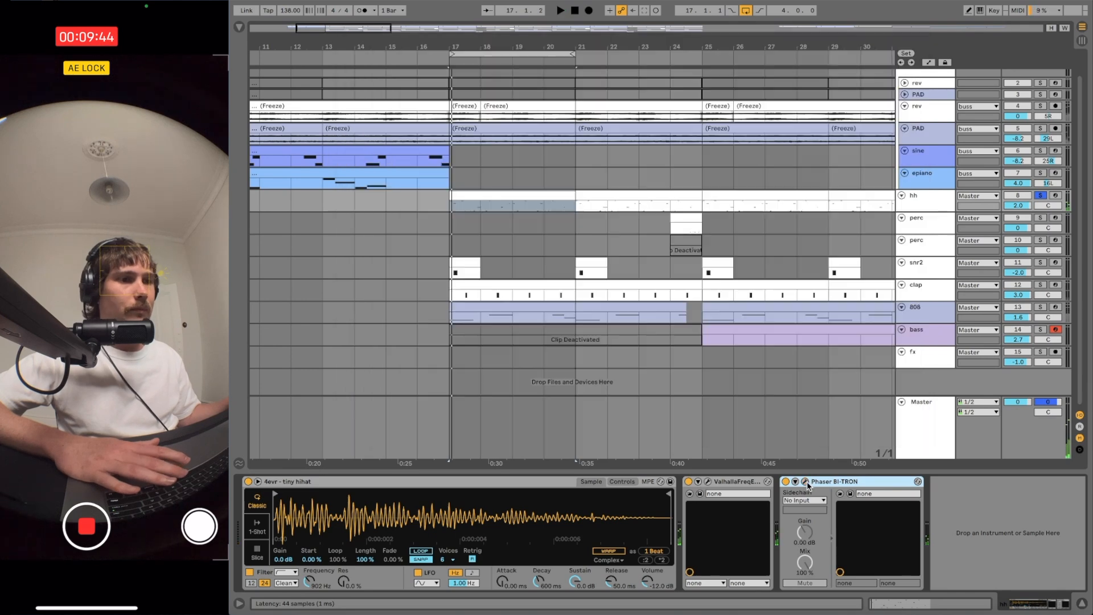
Examine the hh clip's MIDI notes across the octaves, checking individual hits and rolls at bar 17.
left_click(520, 204)
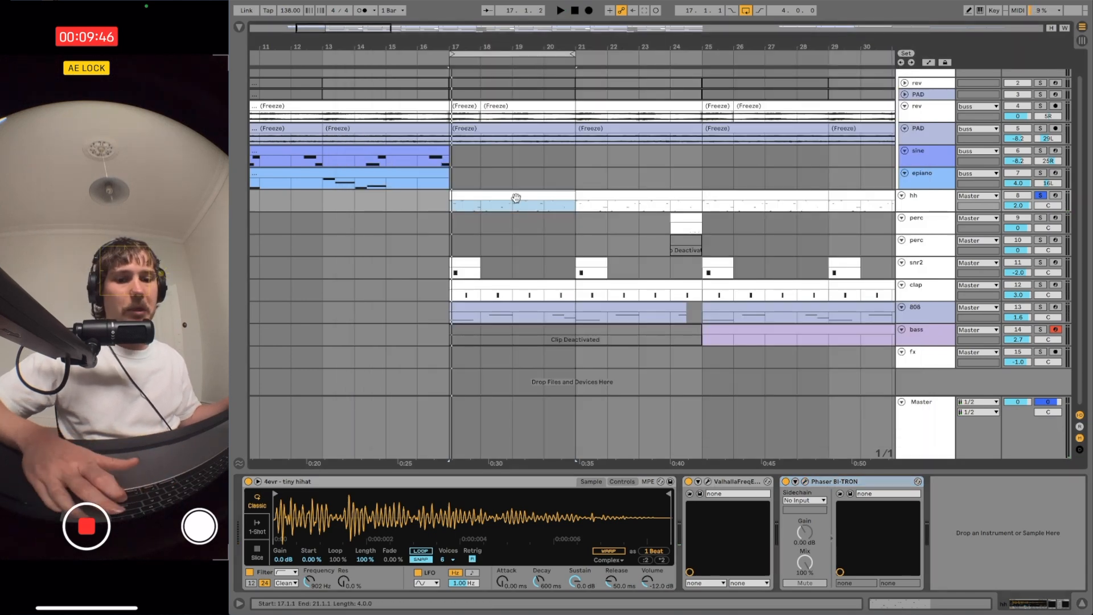
key("shift+Tab")
left_click(682, 276)
scroll(644, 273, "up", 2)
left_click_drag(461, 230, 447, 231)
scroll(684, 255, "up", 2)
left_click(745, 308)
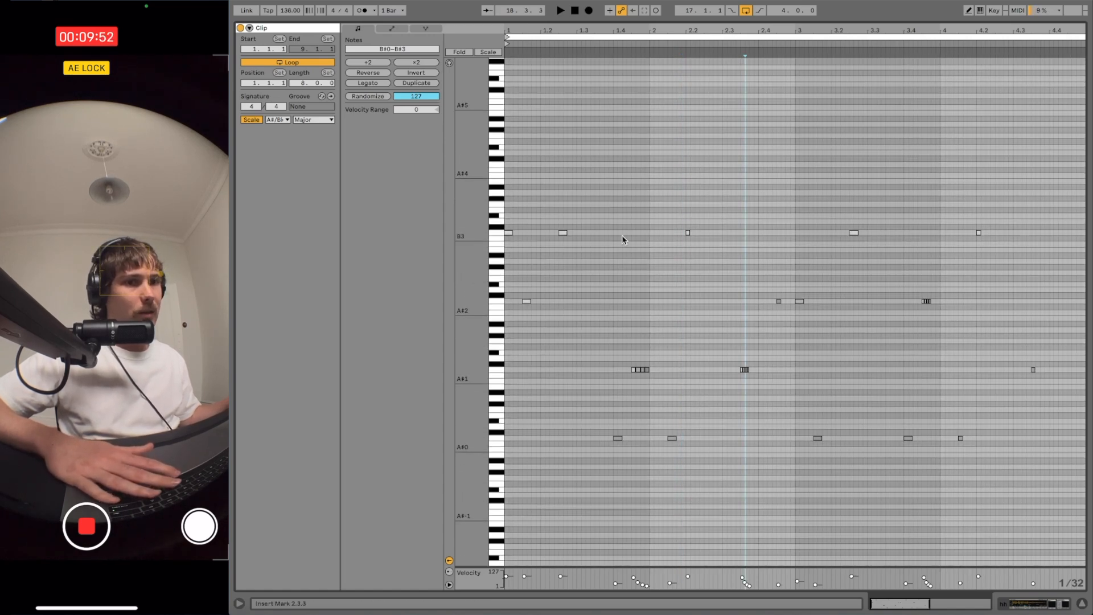
left_click(692, 382)
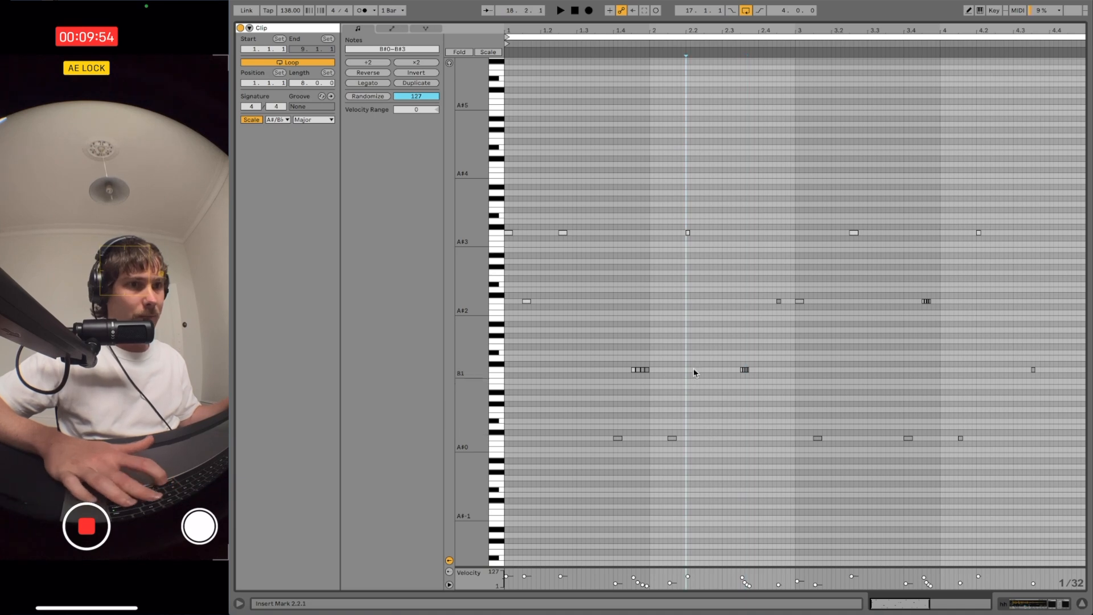
left_click_drag(535, 307, 571, 308)
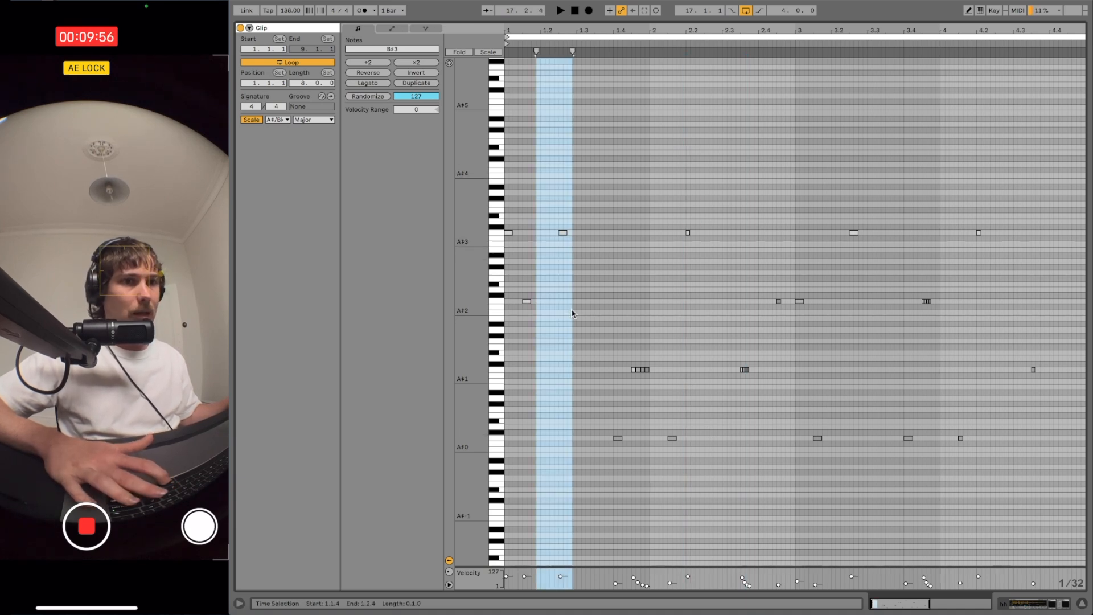
Try moving the lower hi-hat hits and rolls in the clip's first two bars up by octaves onto the B#3 row.
left_click(526, 301)
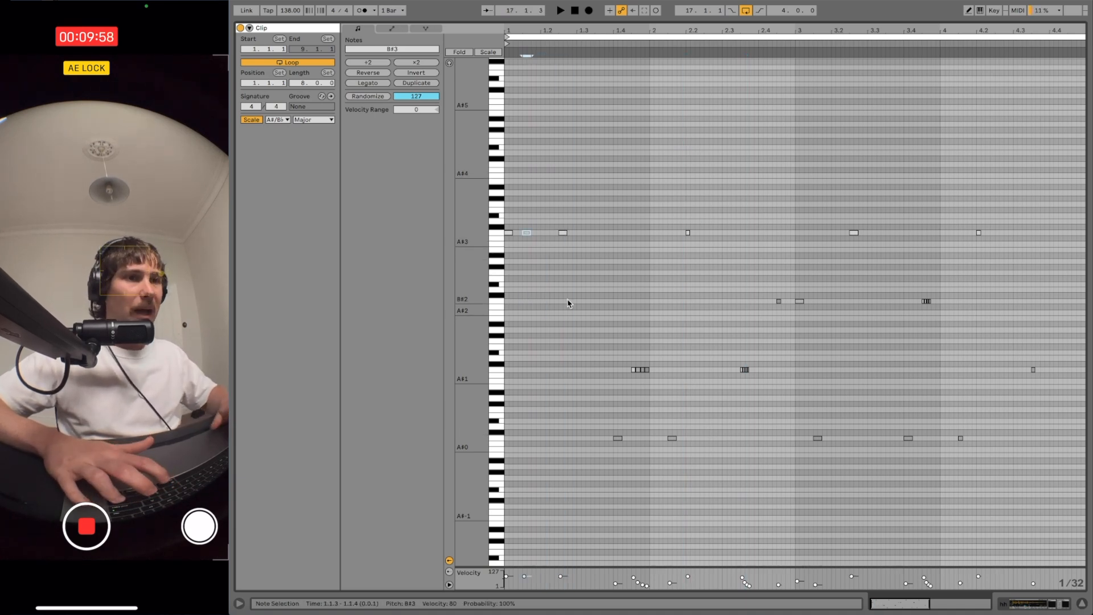
left_click_drag(588, 414, 713, 489)
key("shift+Up")
key("shift+Up")
key("shift+Up")
left_click_drag(625, 360, 759, 392)
key("shift+Up")
key("shift+Up")
key("shift+Up")
key("shift+Down")
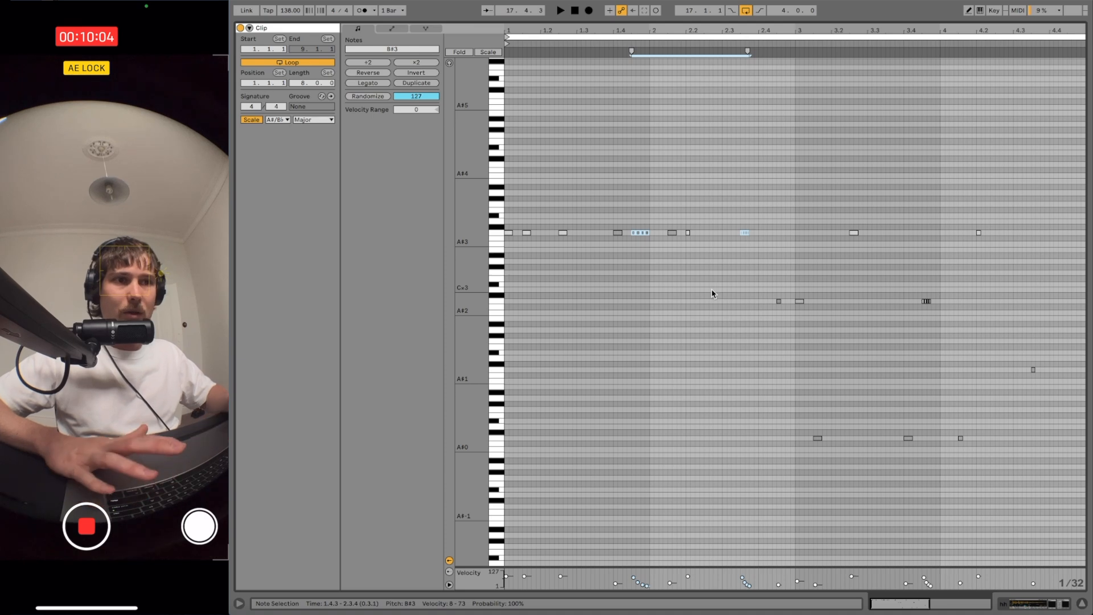
Undo the octave moves on the hi-hat hits and rolls.
key("super+z")
key("super+z")
key("super+z")
key("super+z")
key("super+z")
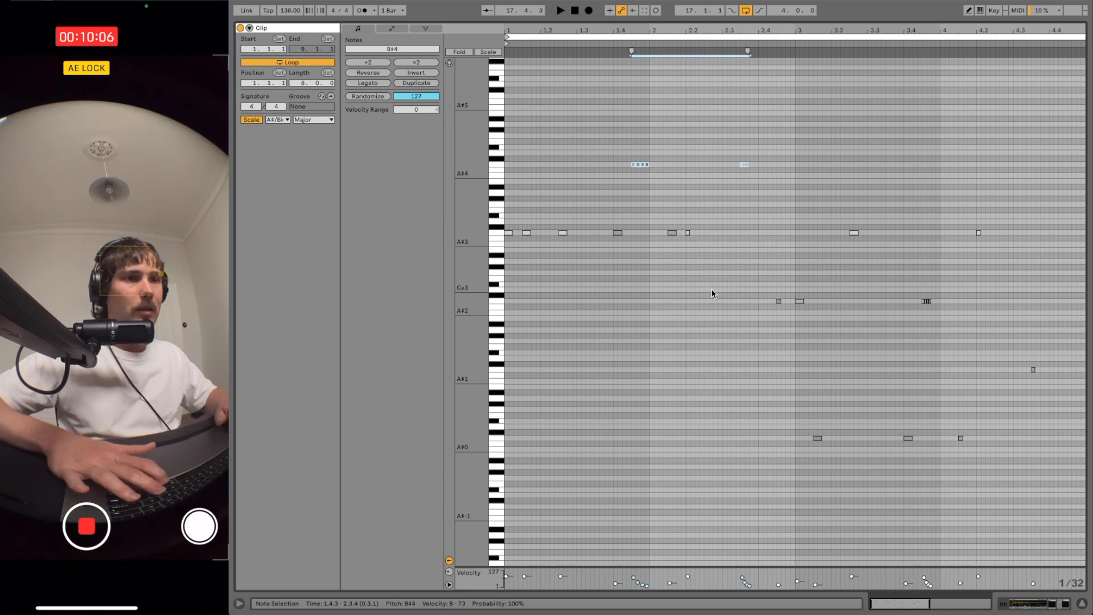
key("super+z")
key("super+z")
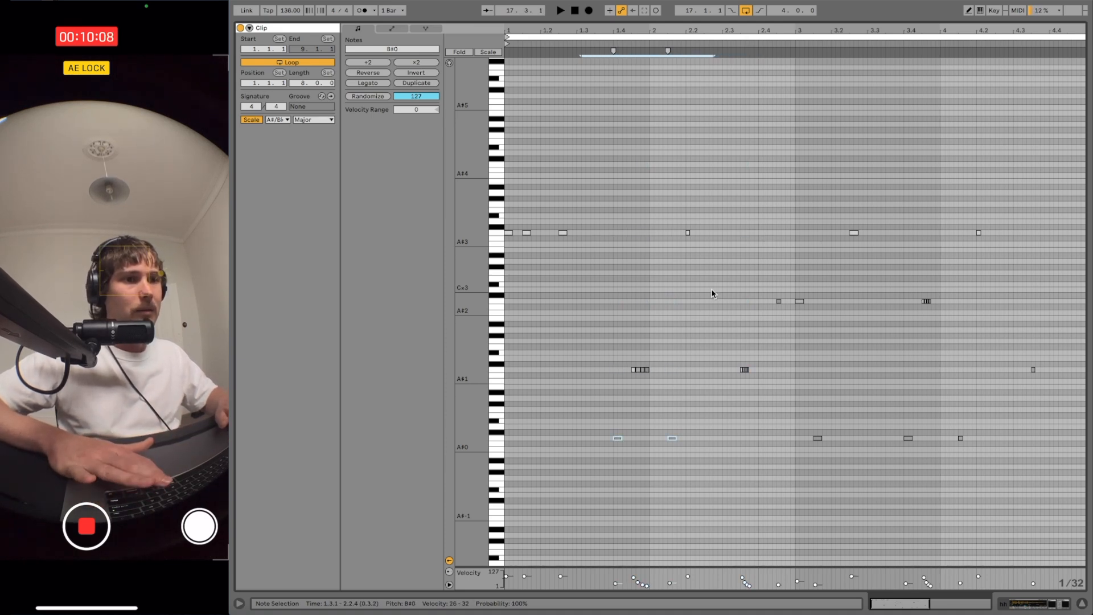
Listen to the looped hi-hat pattern and examine its high hits, low hits and rolls across the four bars.
key("space")
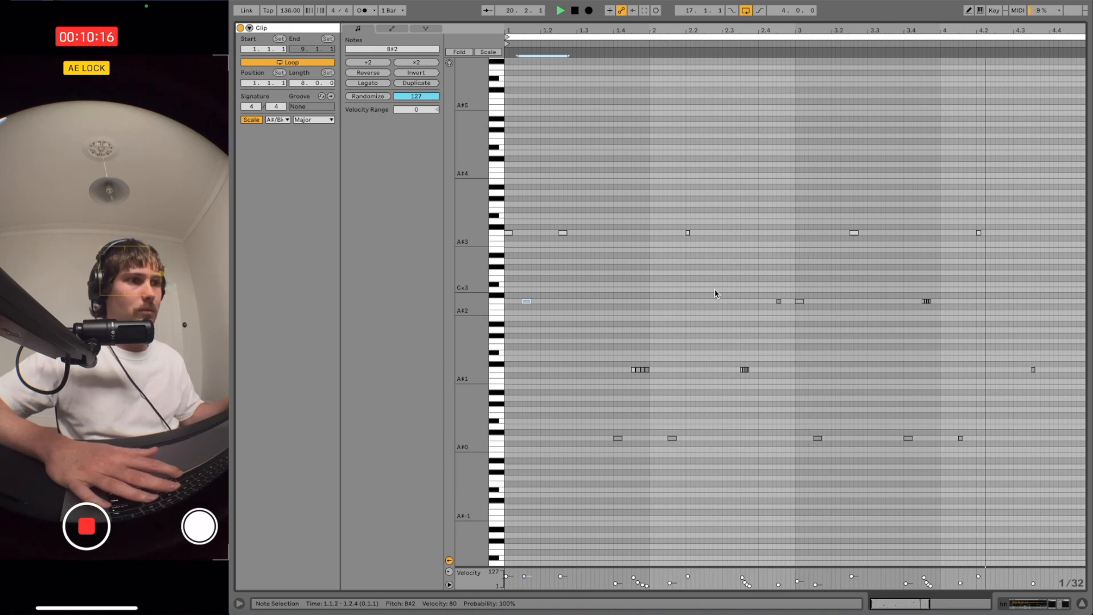
key("space")
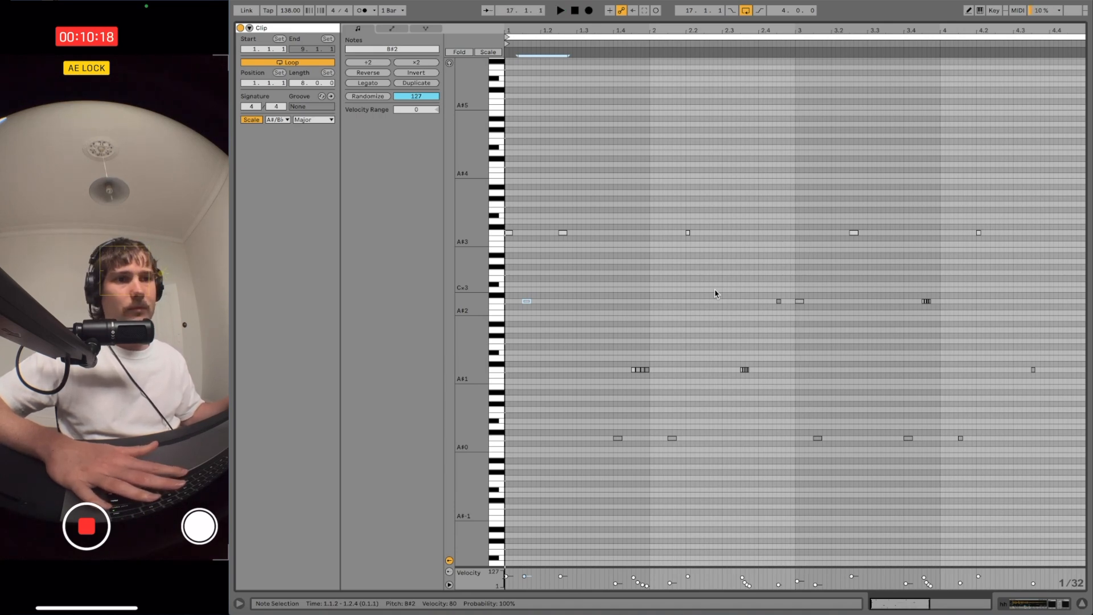
left_click(508, 277)
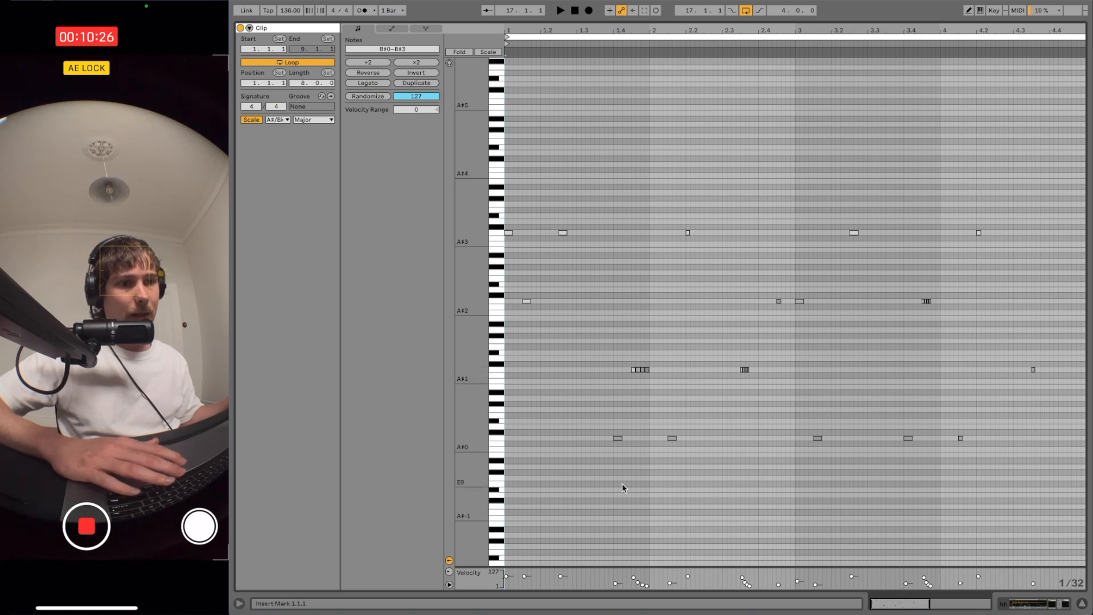
left_click_drag(630, 510, 619, 344)
left_click(620, 343)
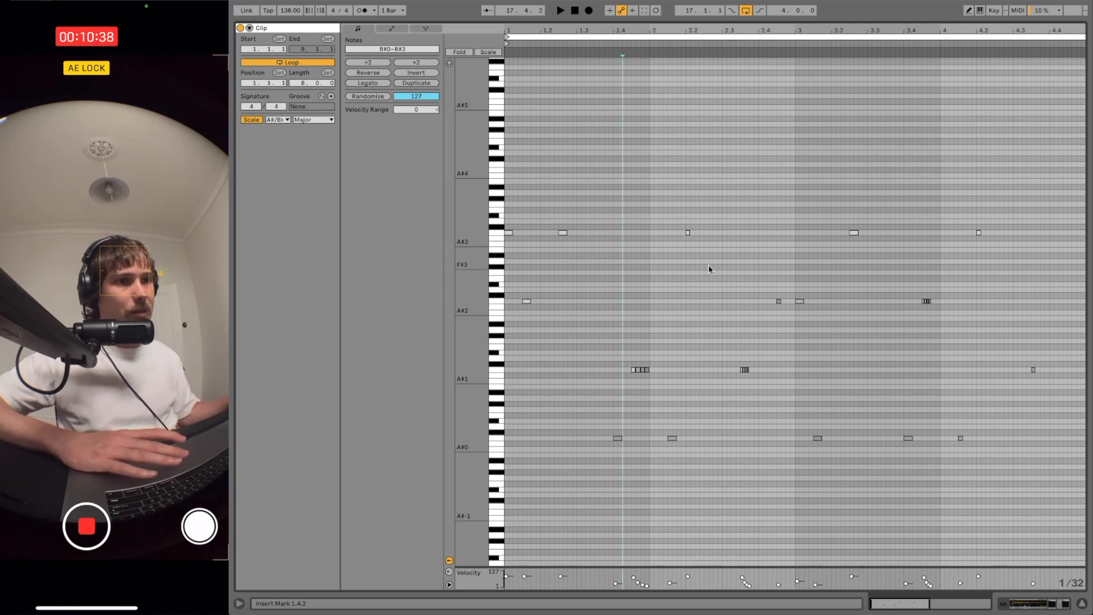
left_click(688, 245)
left_click_drag(687, 243, 722, 267)
left_click(1005, 330)
left_click(1032, 347)
left_click_drag(1034, 349, 1041, 256)
left_click(1052, 251)
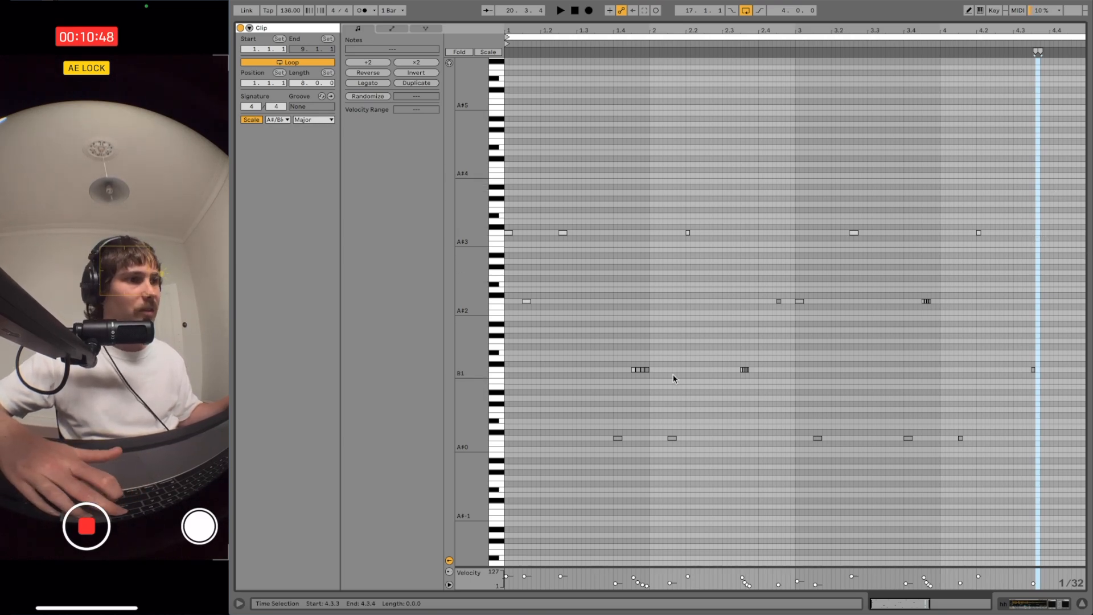
Return to the arrangement and select the first hh clip at bars 17 to 21.
key("shift+Tab")
scroll(745, 380, "left", 3)
scroll(744, 380, "up", 1)
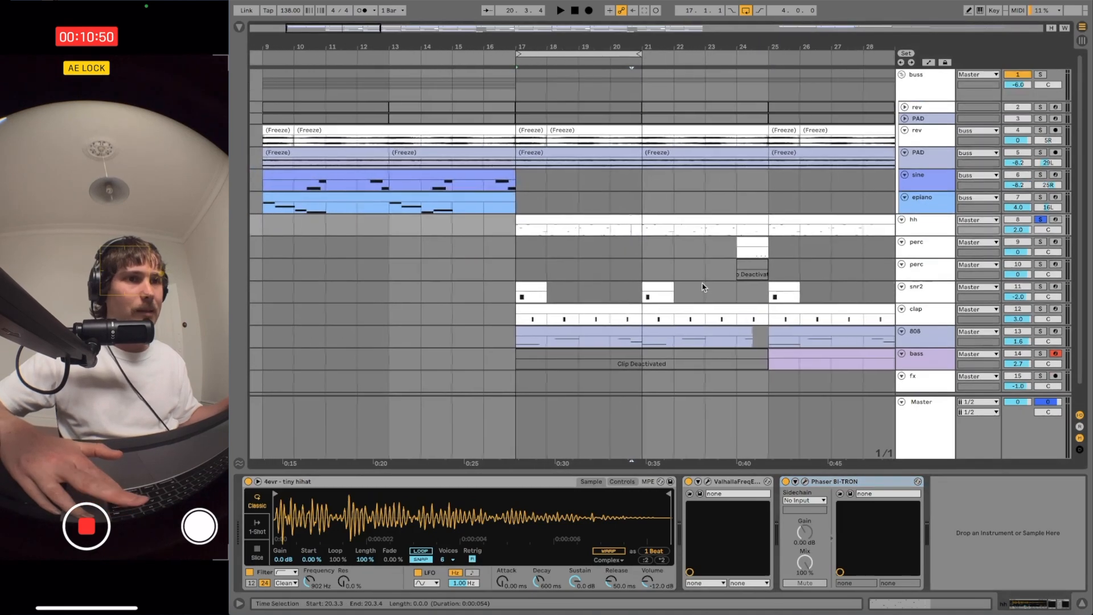
left_click(622, 224)
scroll(578, 261, "down", 1)
scroll(580, 263, "right", 2)
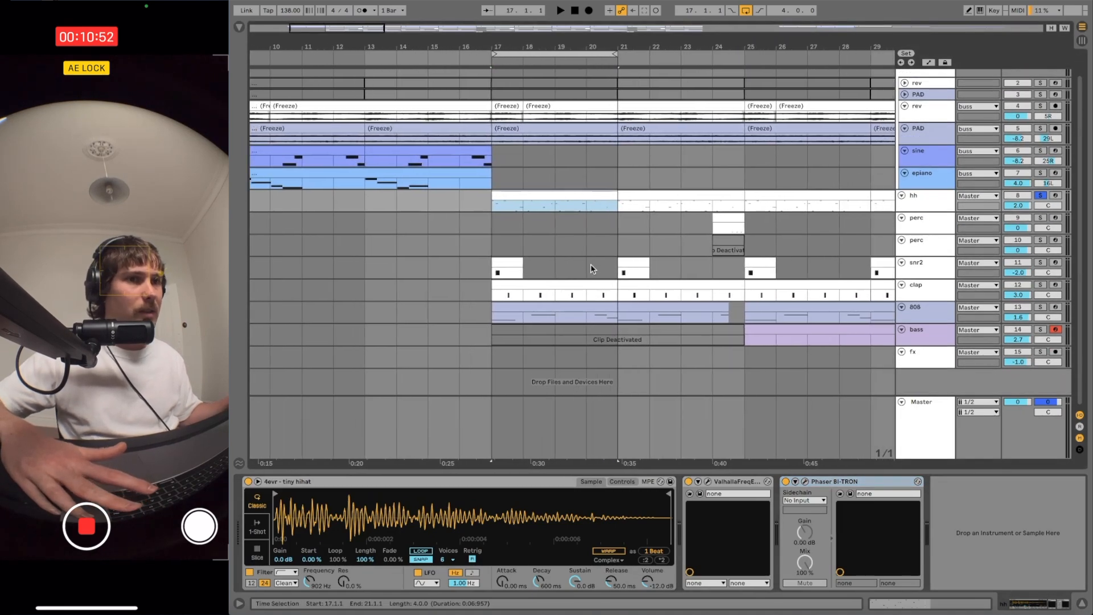
left_click_drag(483, 208, 625, 356)
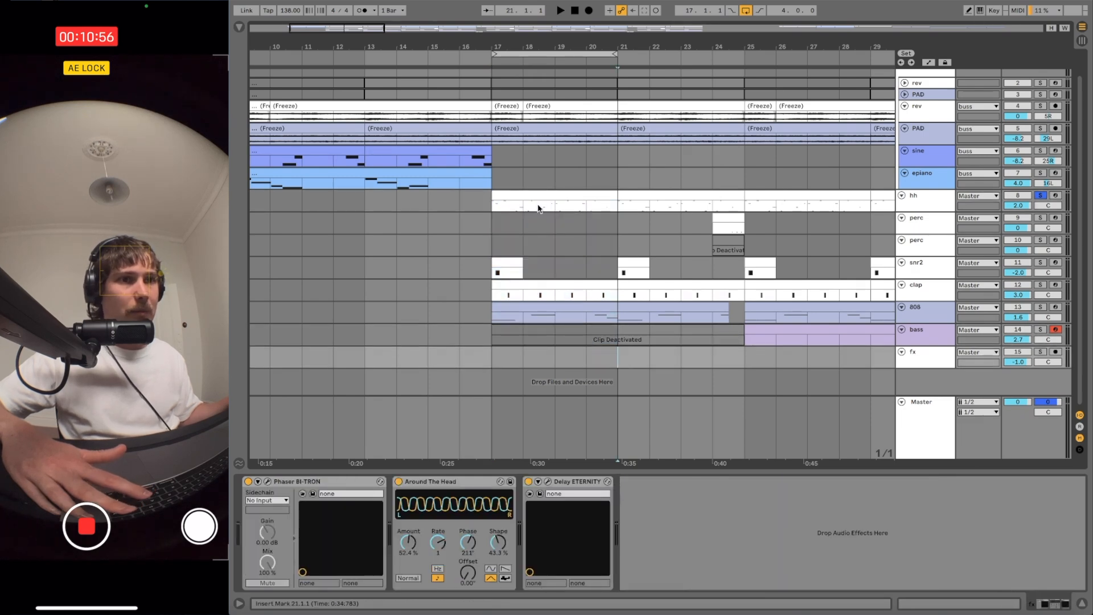
left_click(540, 199)
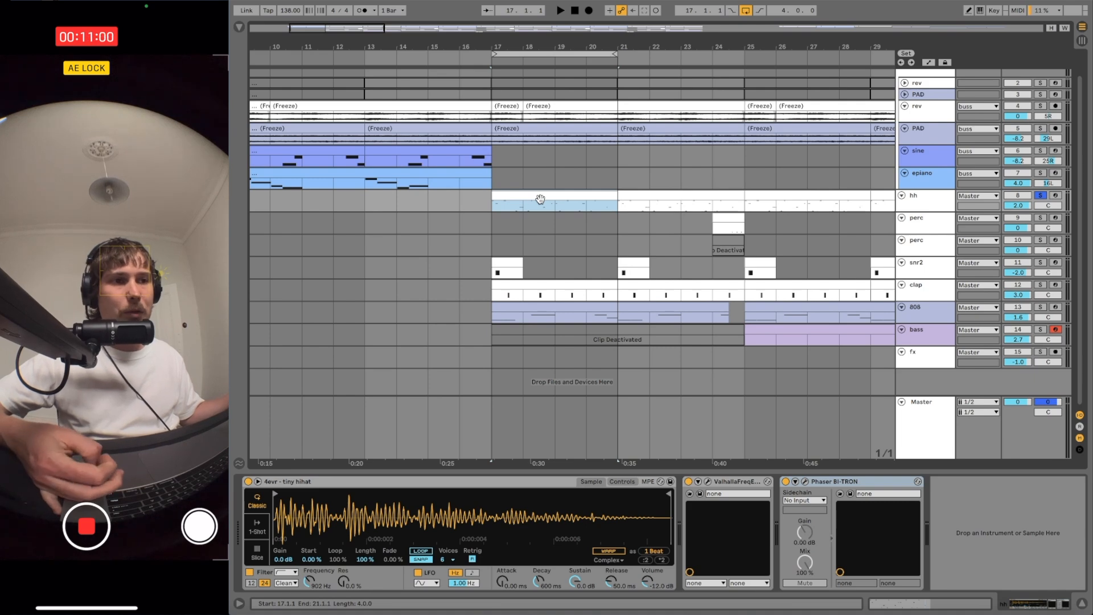
Extend the selection over the second hh clip and loop bars 17 to 25.
scroll(539, 196, "right", 3)
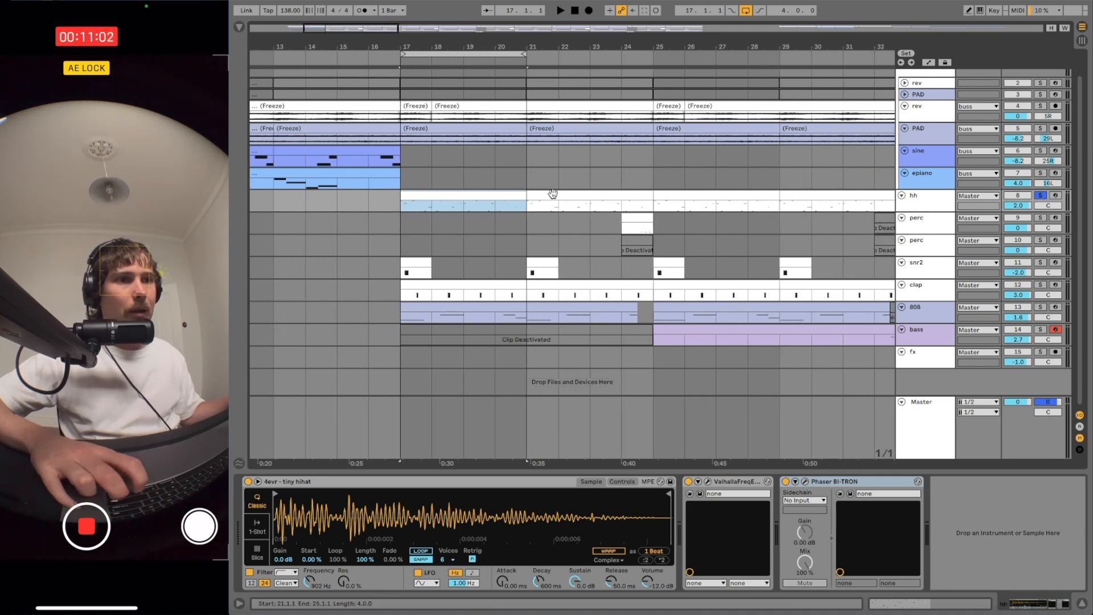
left_click(552, 193, "shift")
key("ctrl+l")
scroll(558, 192, "right", 1)
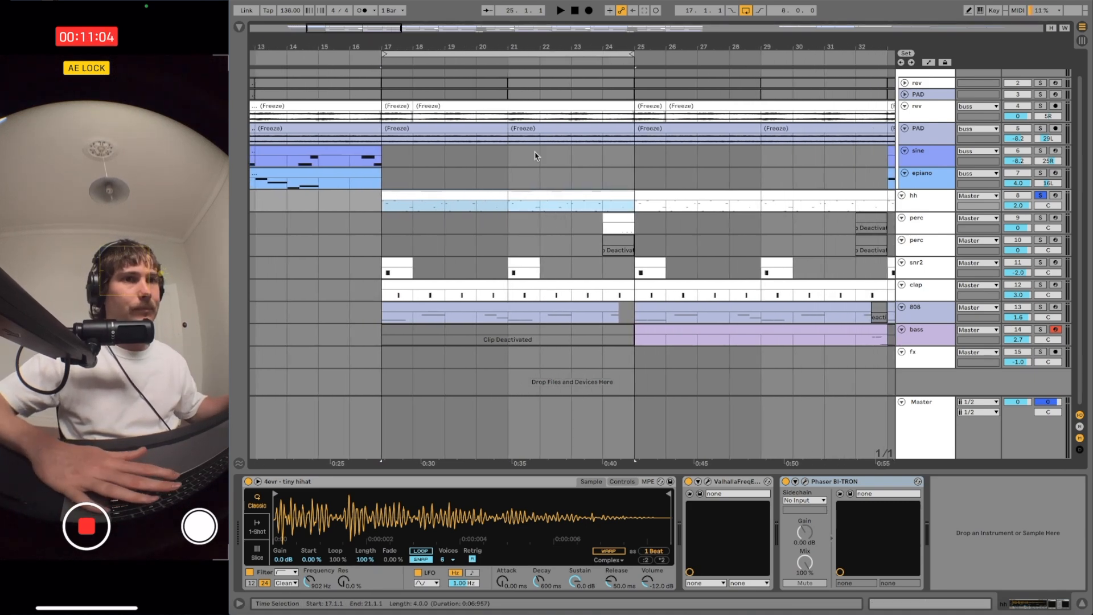
left_click_drag(496, 41, 496, 37)
Examine the MIDI notes of the clap clip that starts at bar 17.
left_click(456, 285)
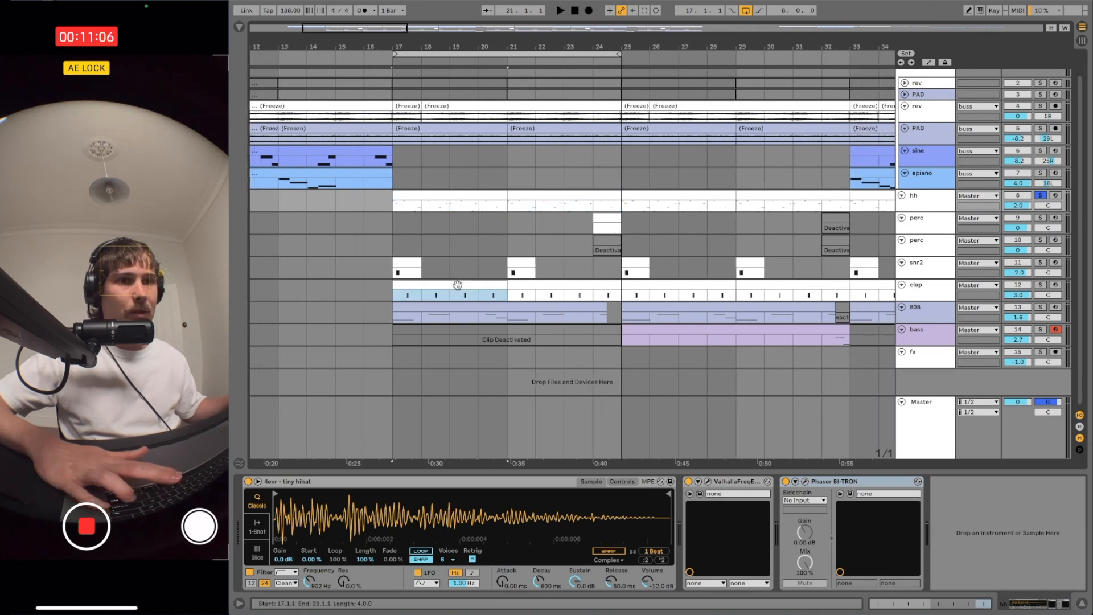
double_click(487, 289)
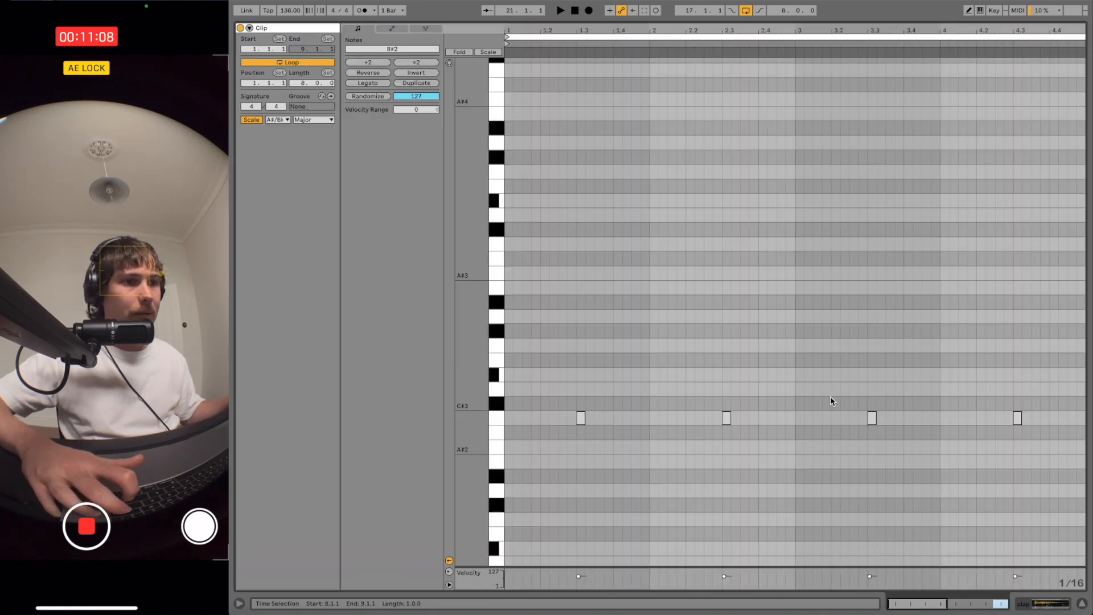
key("shift+Tab")
Solo the snr2 and clap tracks together and select both tracks across bars 17 to 21.
left_click(406, 270)
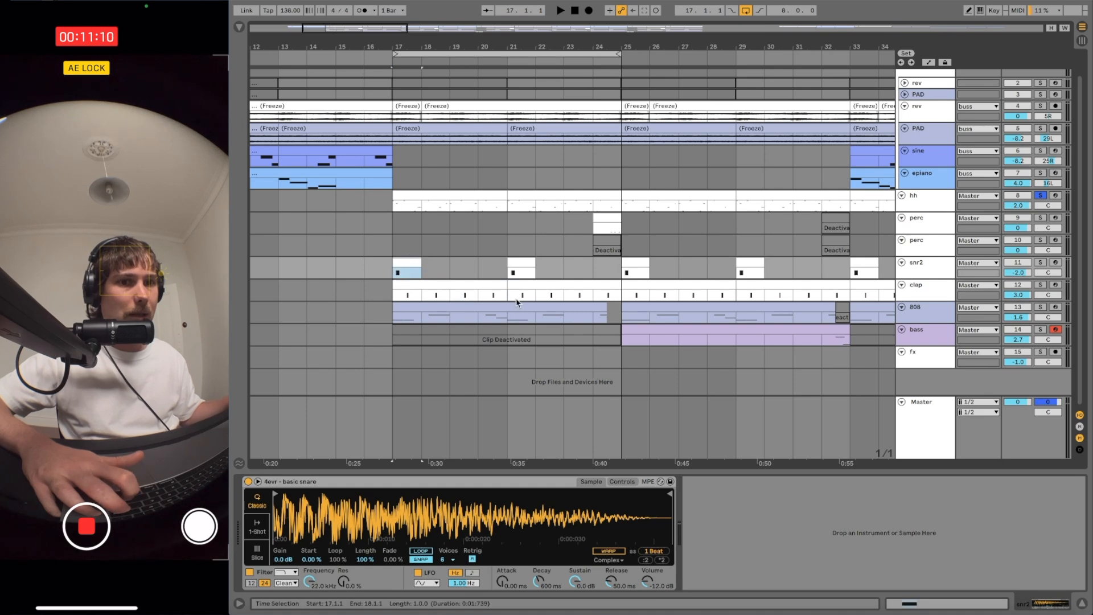
left_click(1039, 262)
left_click(1040, 285)
left_click(424, 294)
left_click(424, 293, "shift")
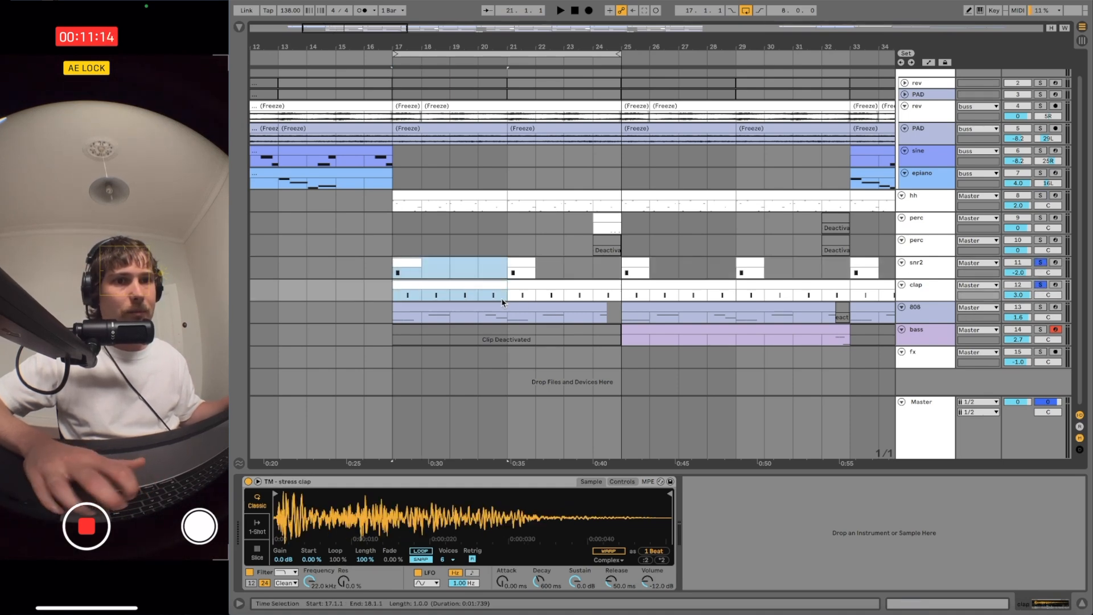
View the selected snare and clap clips' notes together while listening to the two soloed tracks.
key("shift+Tab")
key("space")
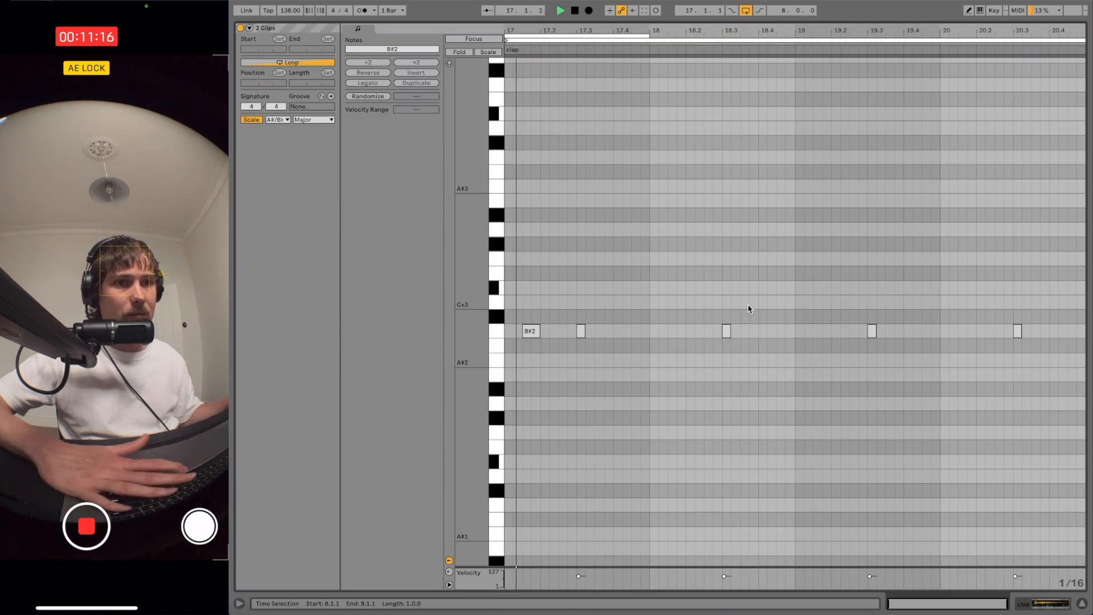
key("shift+Tab")
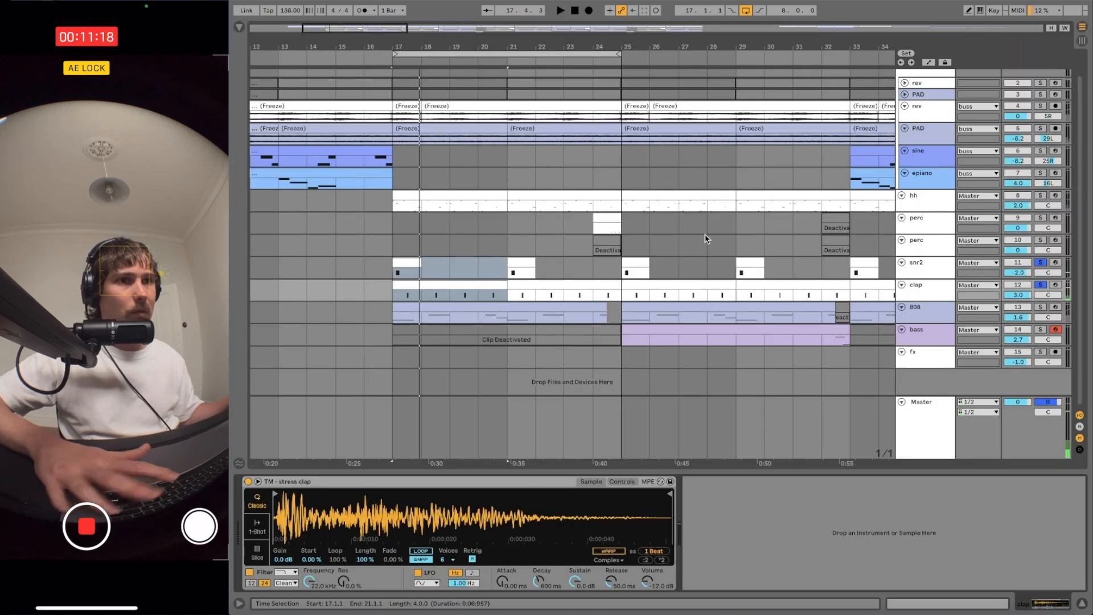
Add the hh track to the solo and listen to the hi-hats with the snare and clap.
left_click(1040, 195)
key("space")
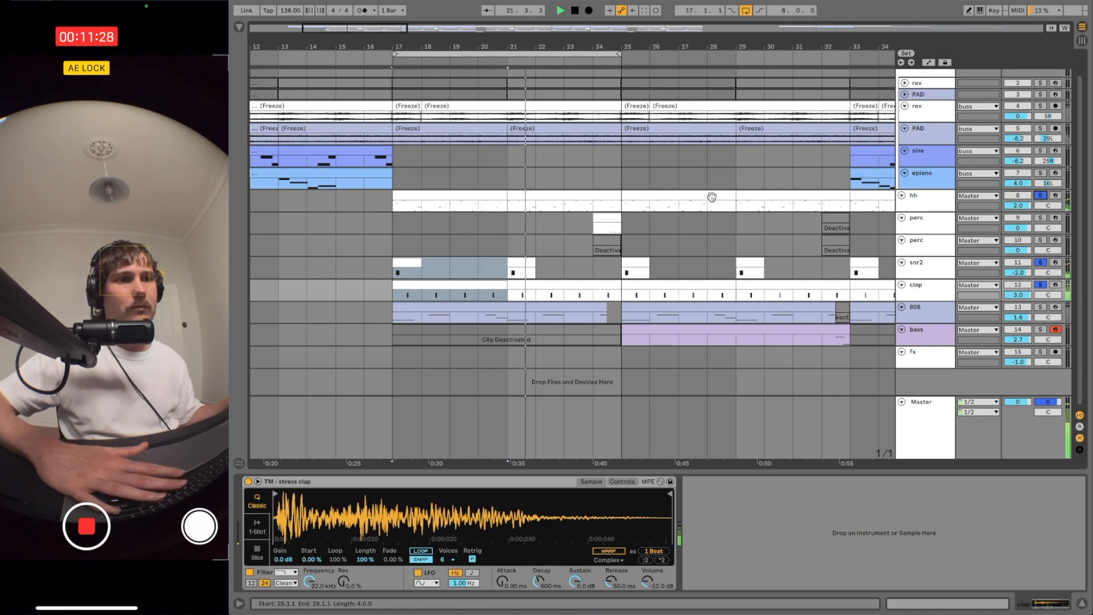
key("space")
Add the upper perc track to the soloed drums and listen from its clip at bar 24.
left_click(598, 228)
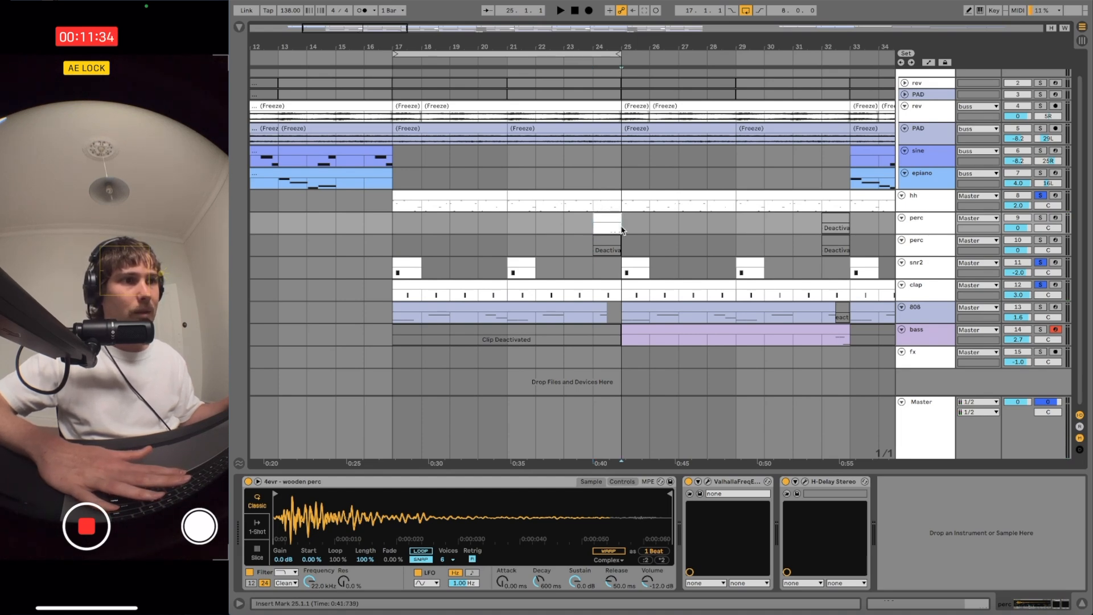
left_click(1040, 219)
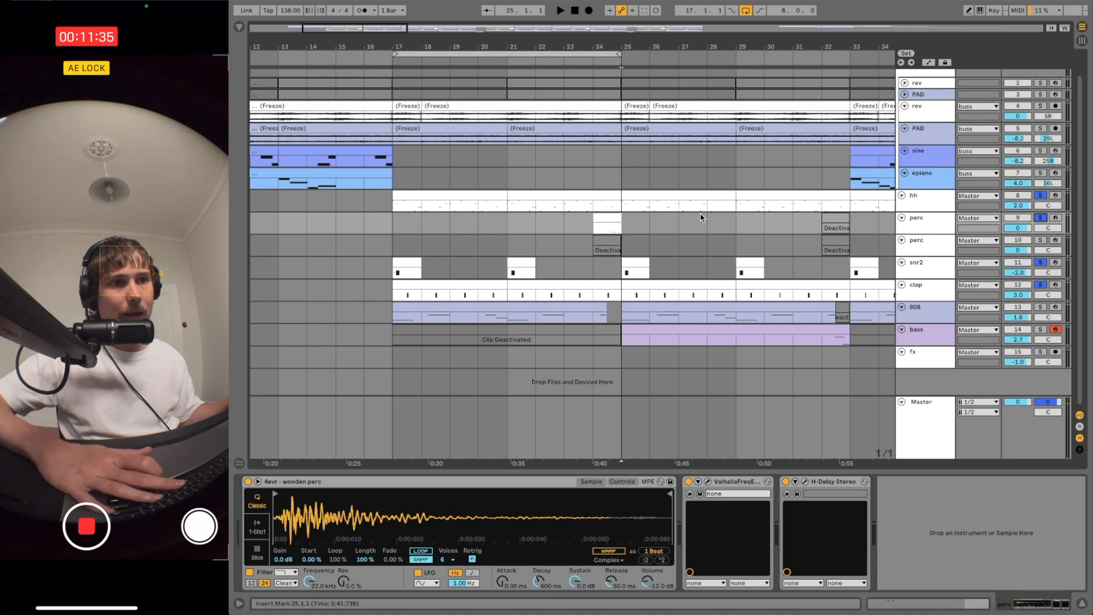
left_click(595, 230)
key("space")
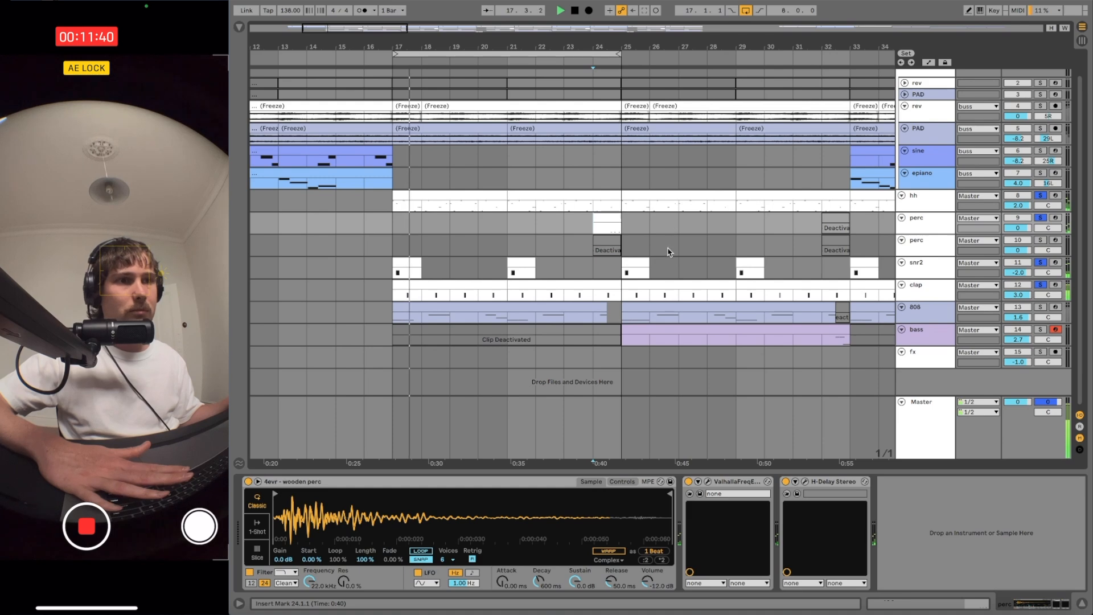
key("space")
Examine the ValhallaFreqEcho settings on the perc track and close the plug-in window.
left_click(605, 211)
left_click(607, 223)
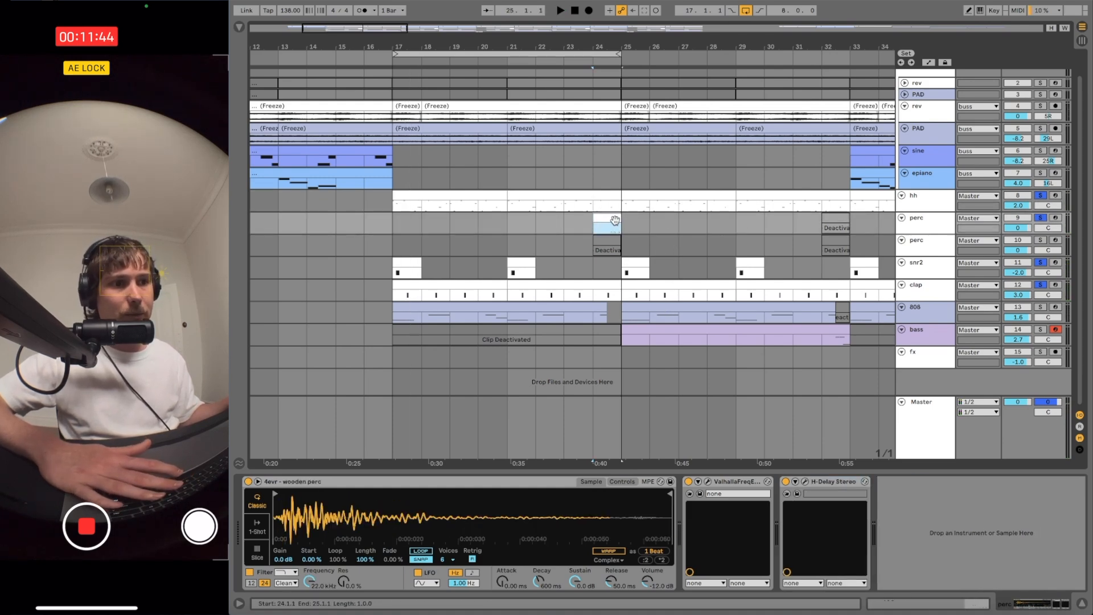
left_click(707, 482)
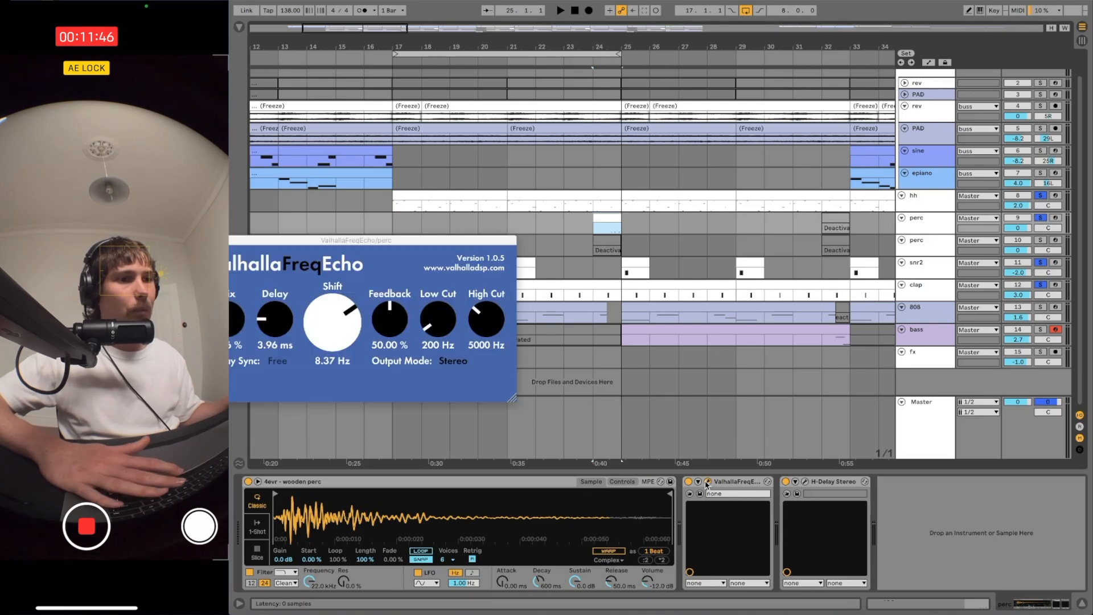
left_click_drag(435, 240, 667, 239)
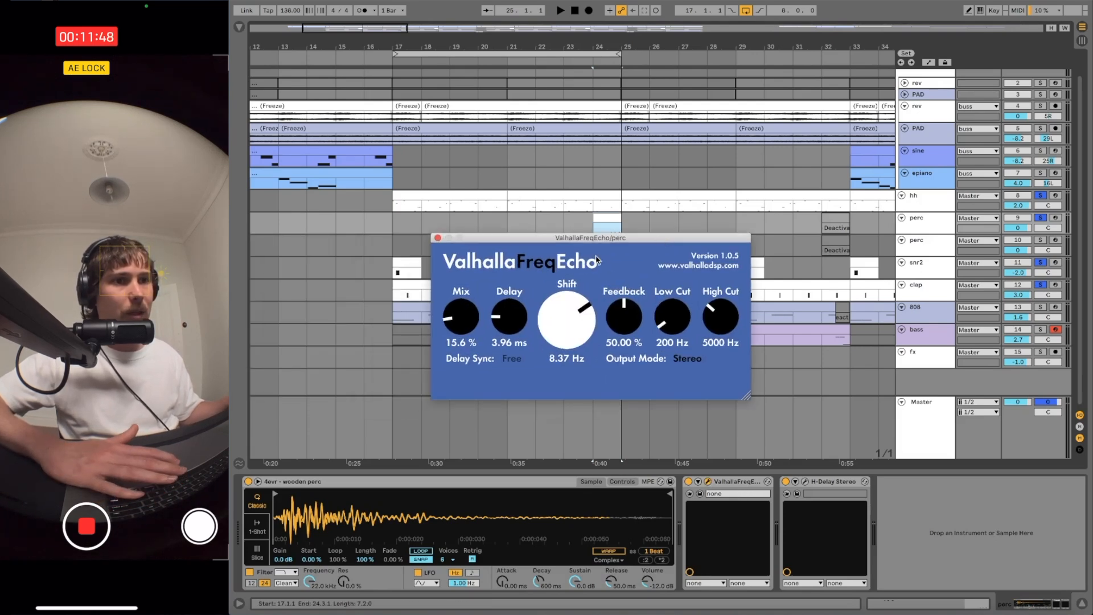
left_click(437, 237)
Examine the perc track's H-Delay Stereo settings and close the plug-in window.
left_click(804, 482)
left_click_drag(409, 167, 654, 226)
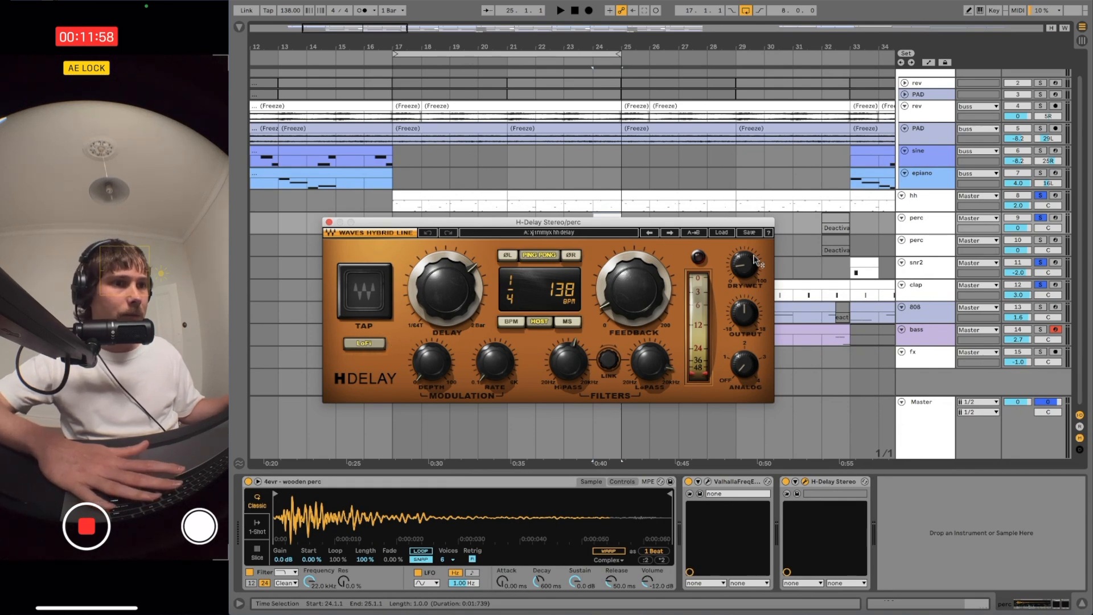
left_click(329, 222)
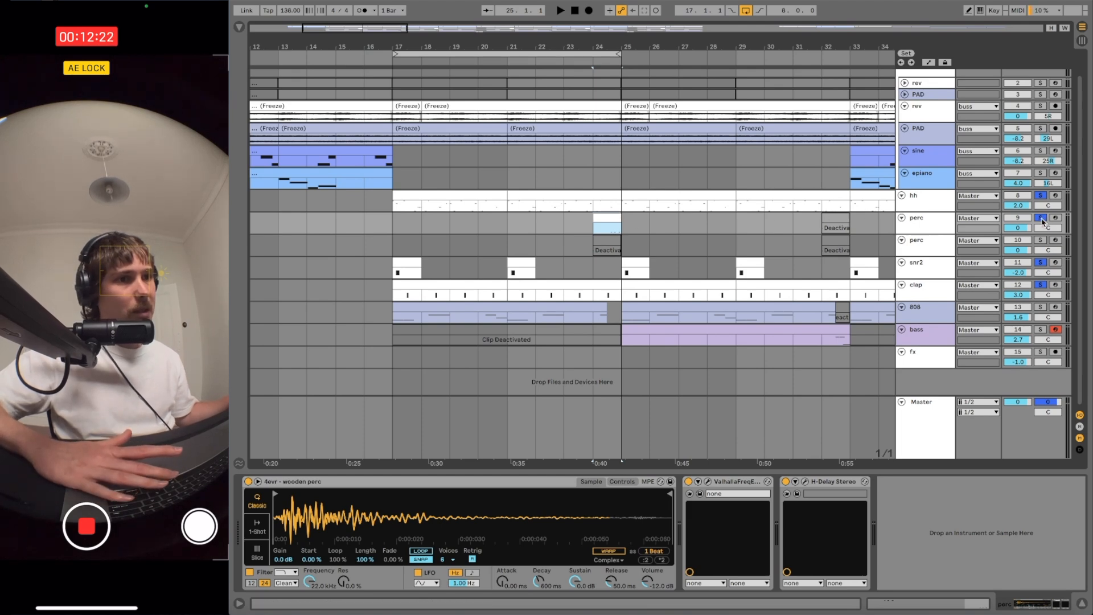
Select the first 808 clip, check its sampler, and play the 808 track soloed from bar 17.
left_click(537, 308)
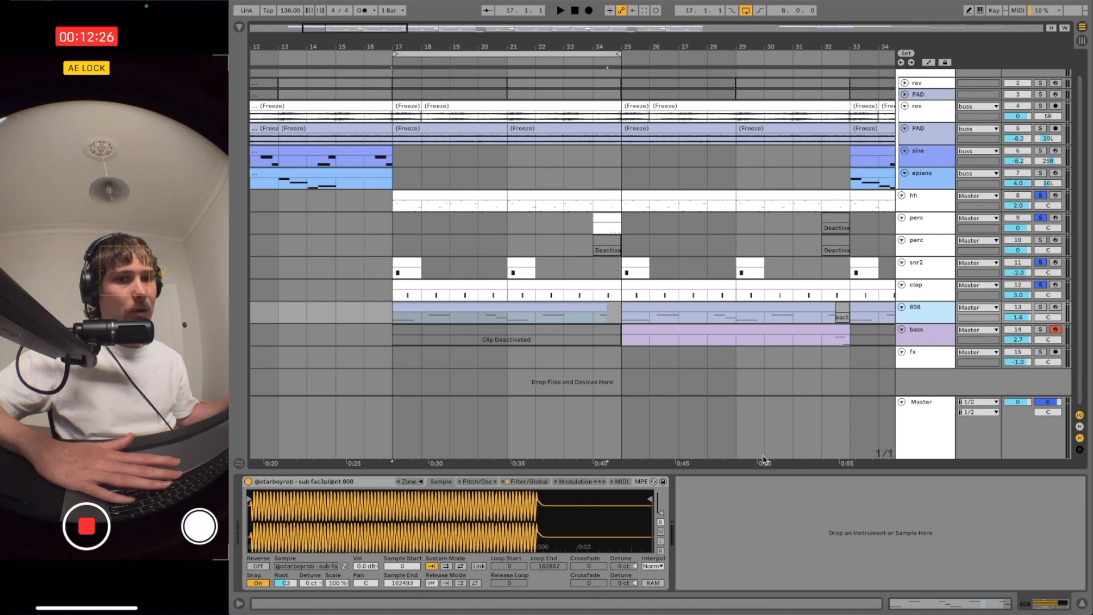
left_click(341, 485)
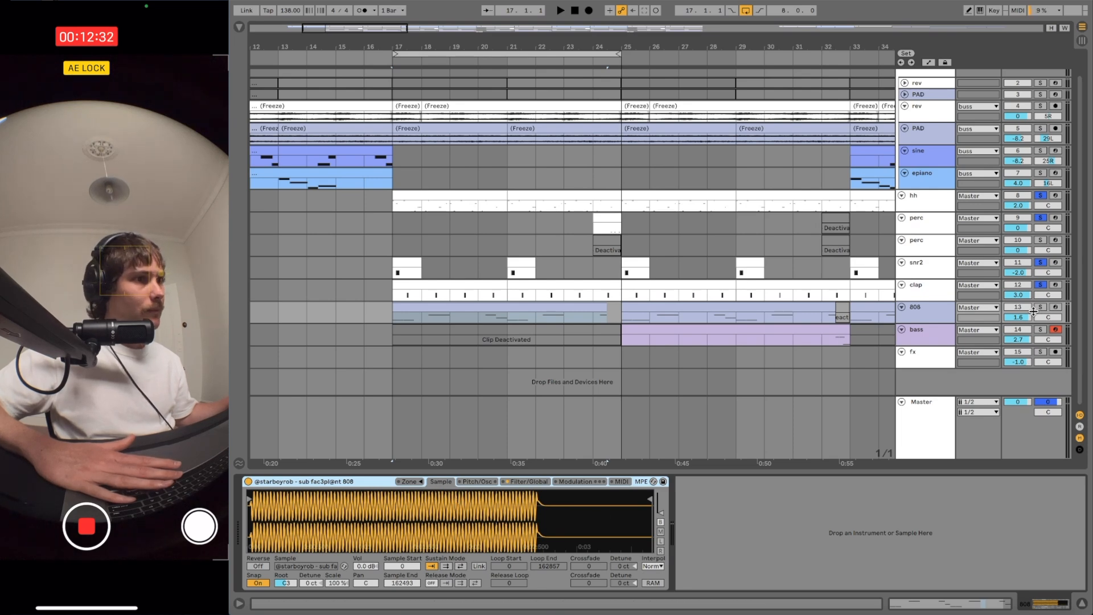
left_click(1039, 307)
key("space")
Examine the first 808 clip's MIDI notes while listening to the soloed 808, and stop playback.
left_click(542, 317)
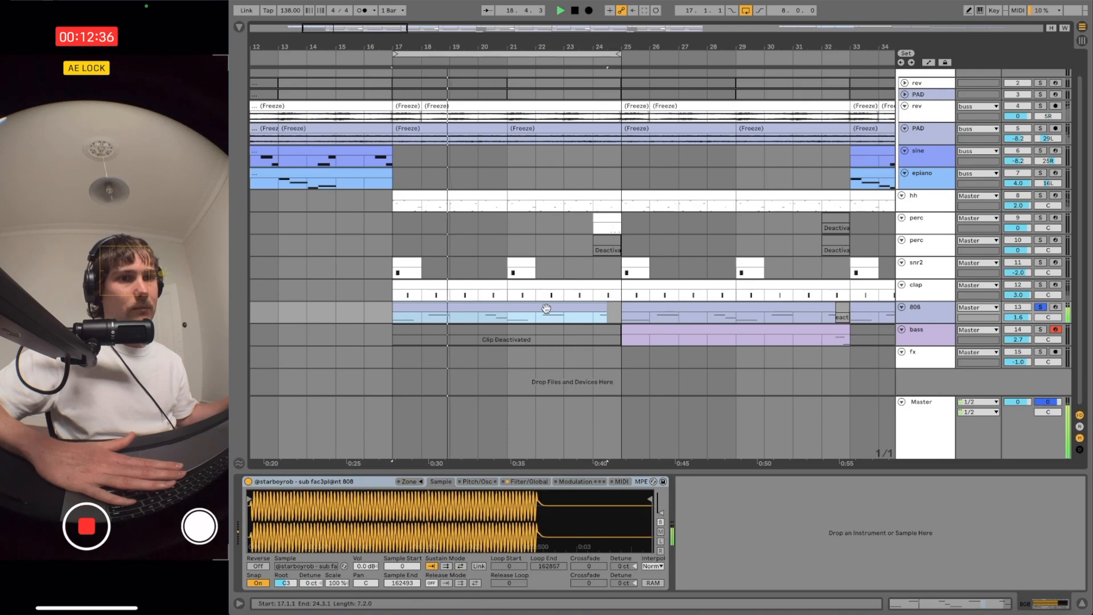
double_click(546, 308)
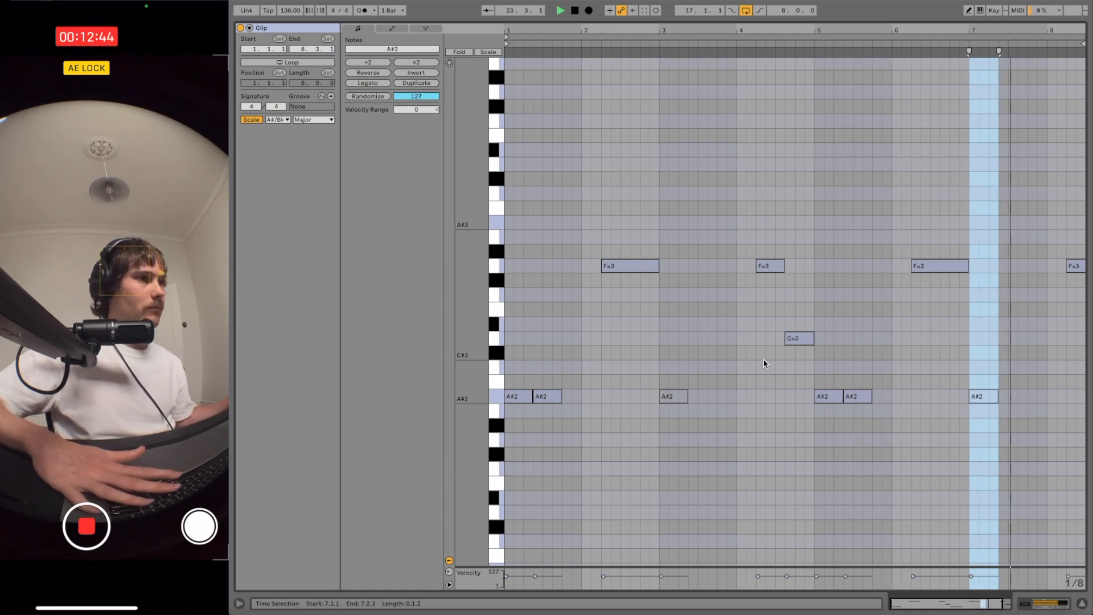
key("space")
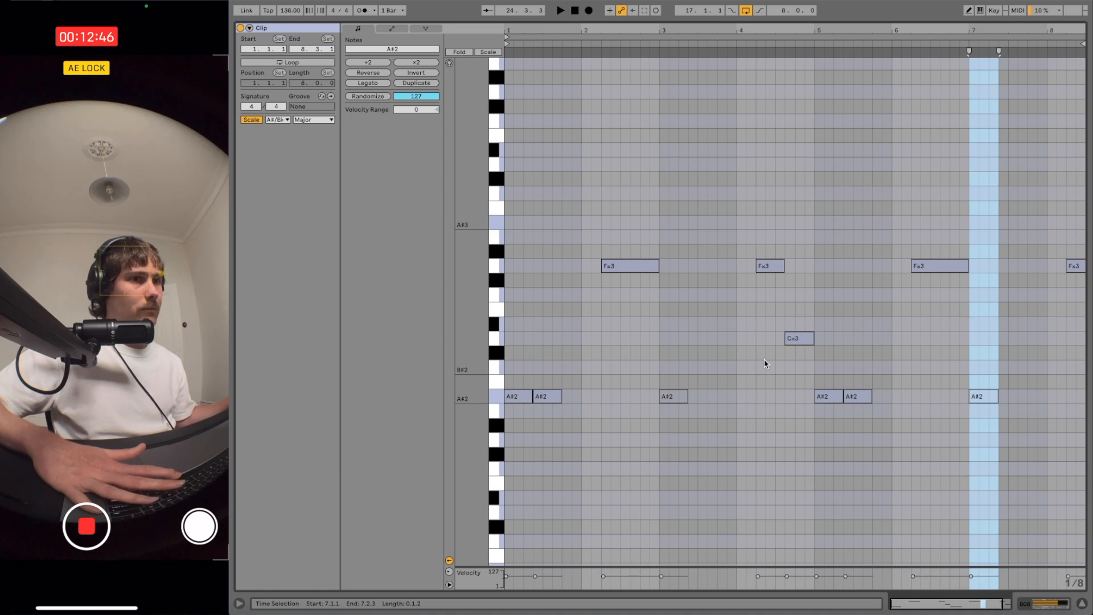
Review the 808 sampler's Pitch/Osc and Sample settings and its device options, including the Sampler to Simpler conversion.
key("shift+Tab")
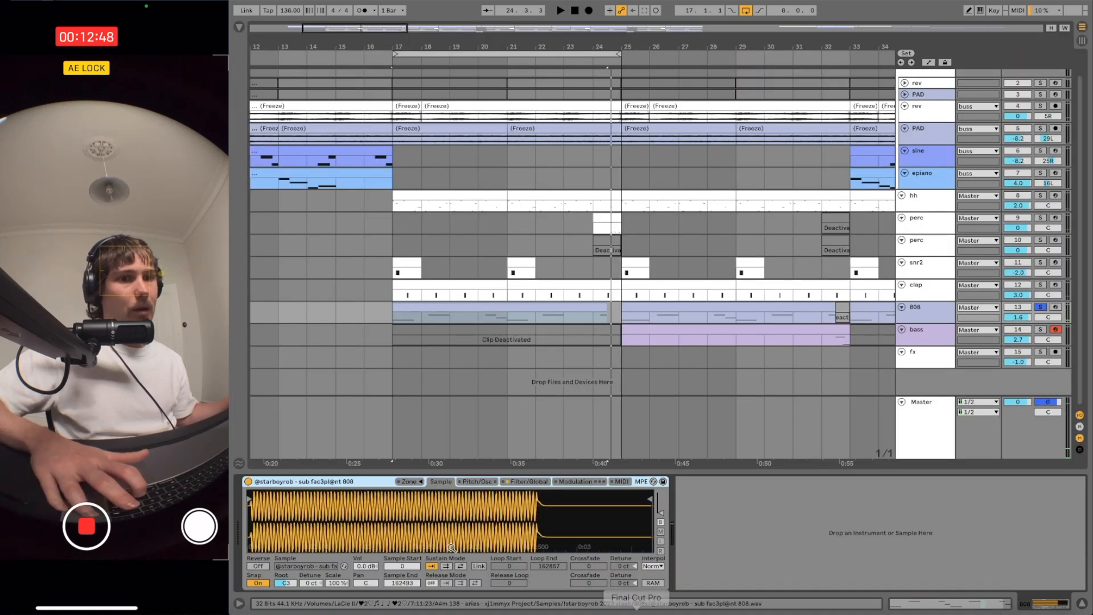
left_click(493, 481)
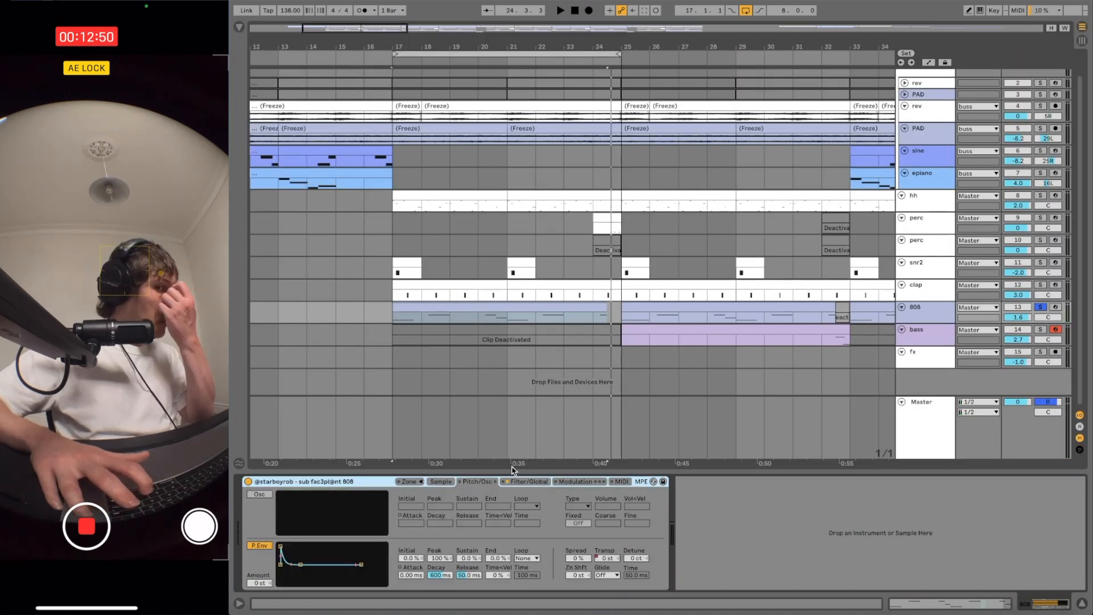
left_click(441, 481)
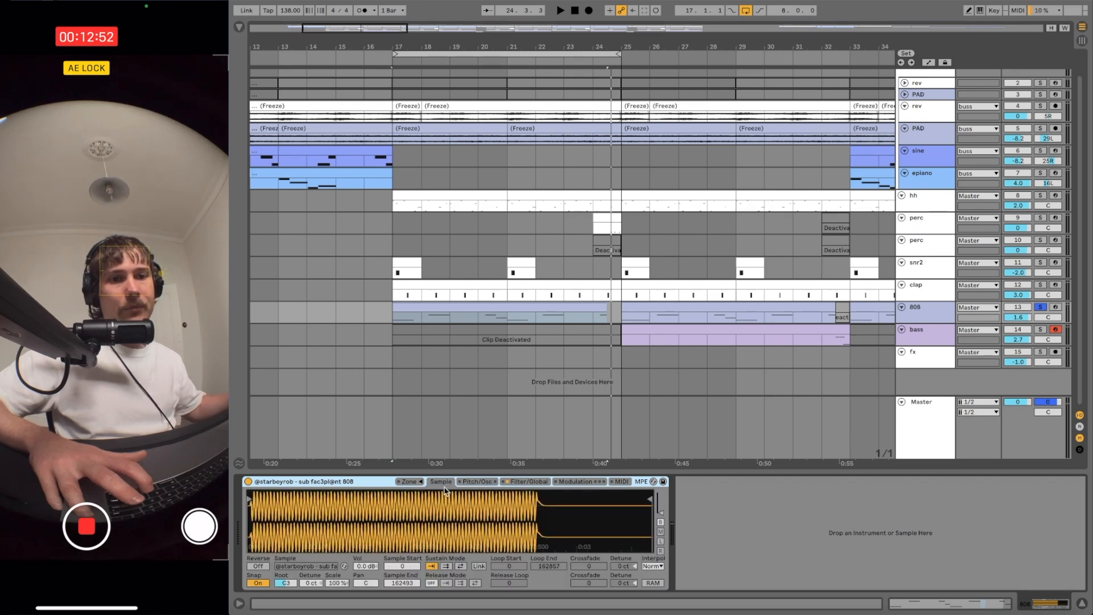
right_click(374, 491)
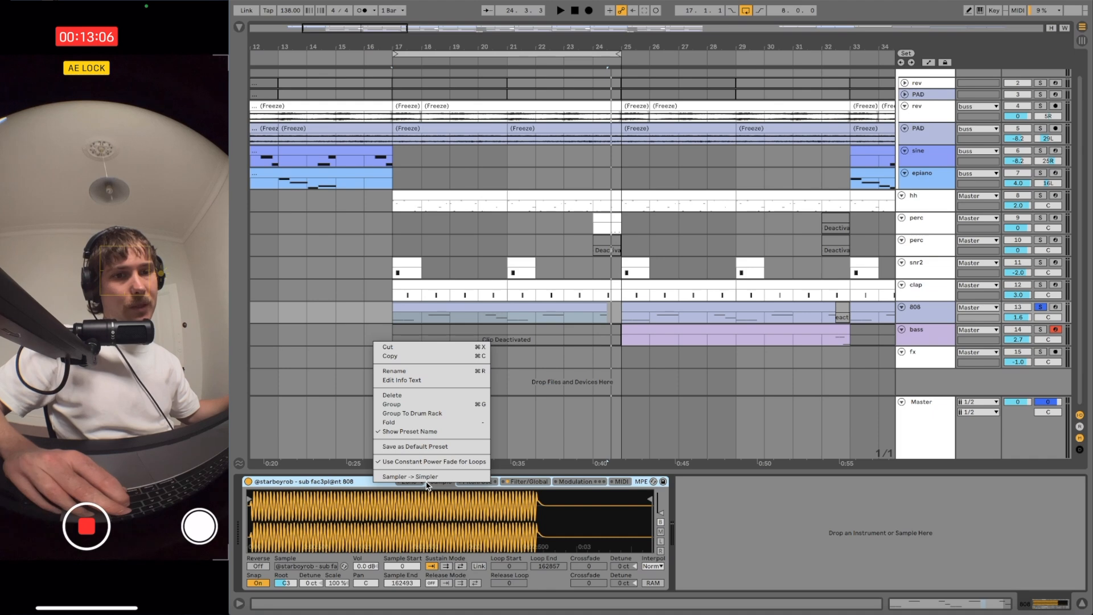
right_click(340, 483)
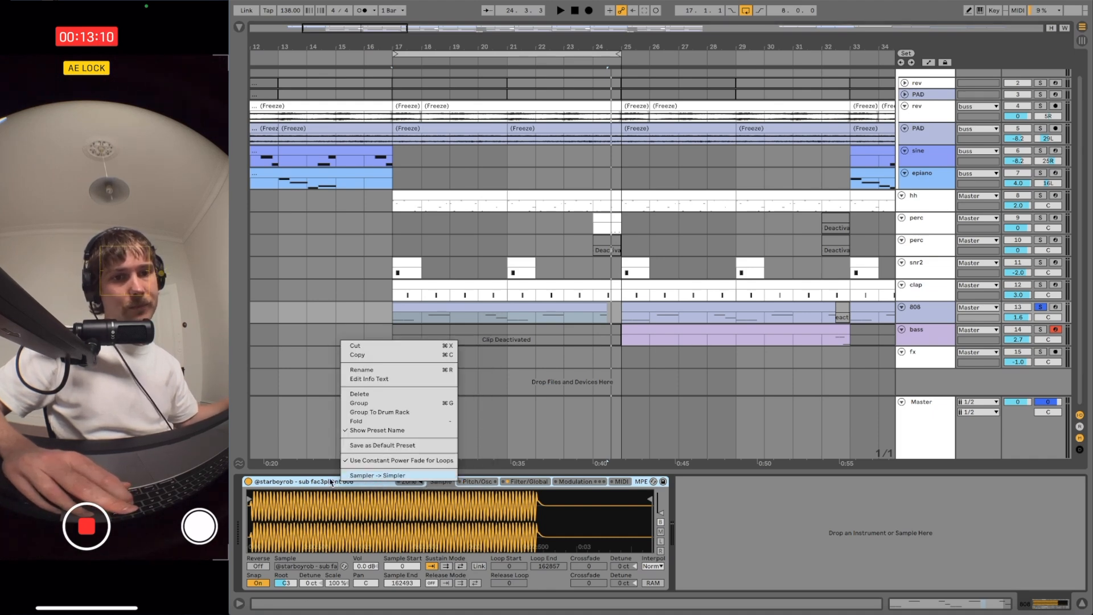
left_click(332, 478)
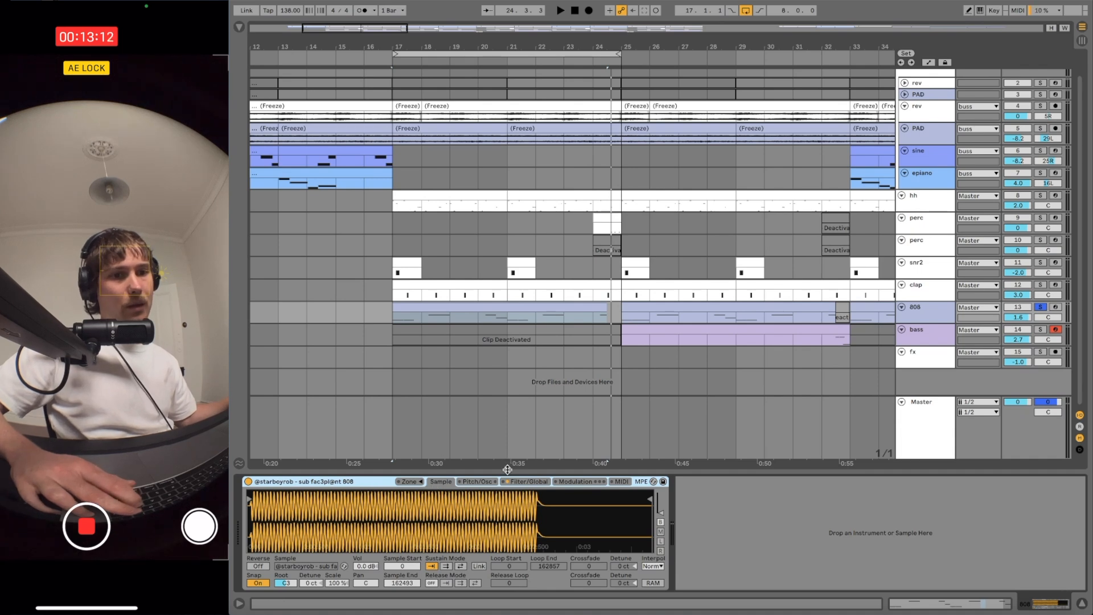
Show the automation of the 808 sampler's Transpose parameter and enlarge the 808 track to inspect its pitch slides.
left_click(493, 482)
left_click(481, 482)
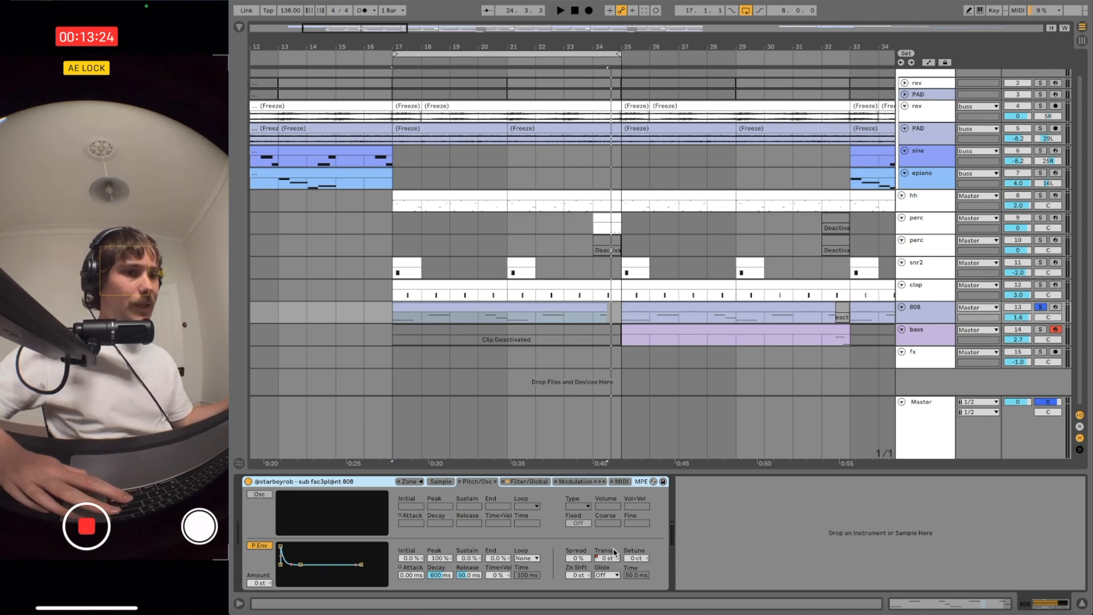
right_click(602, 559)
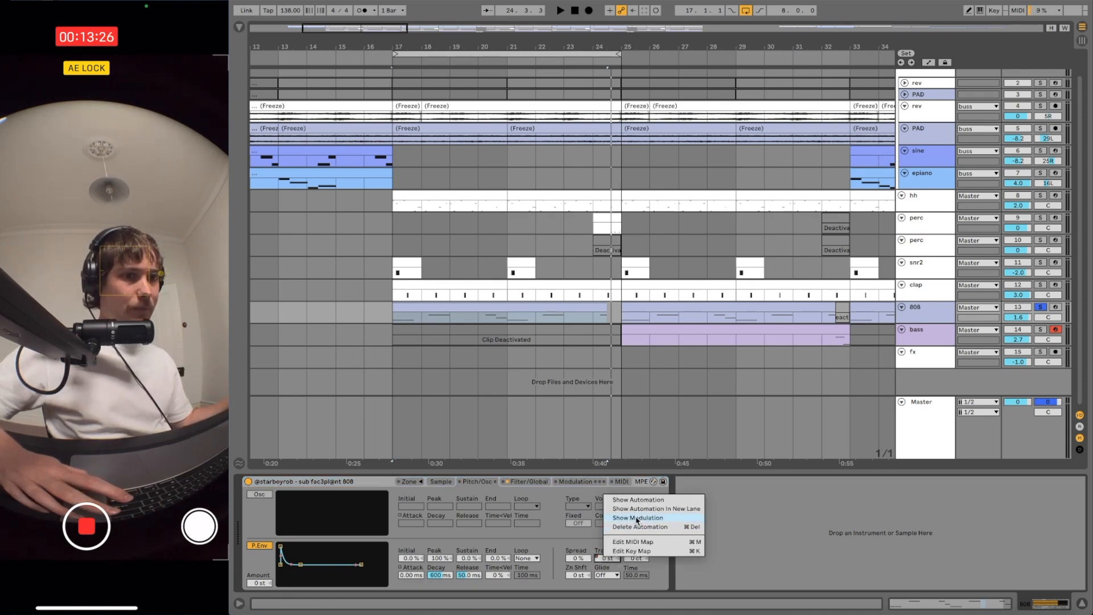
left_click(646, 501)
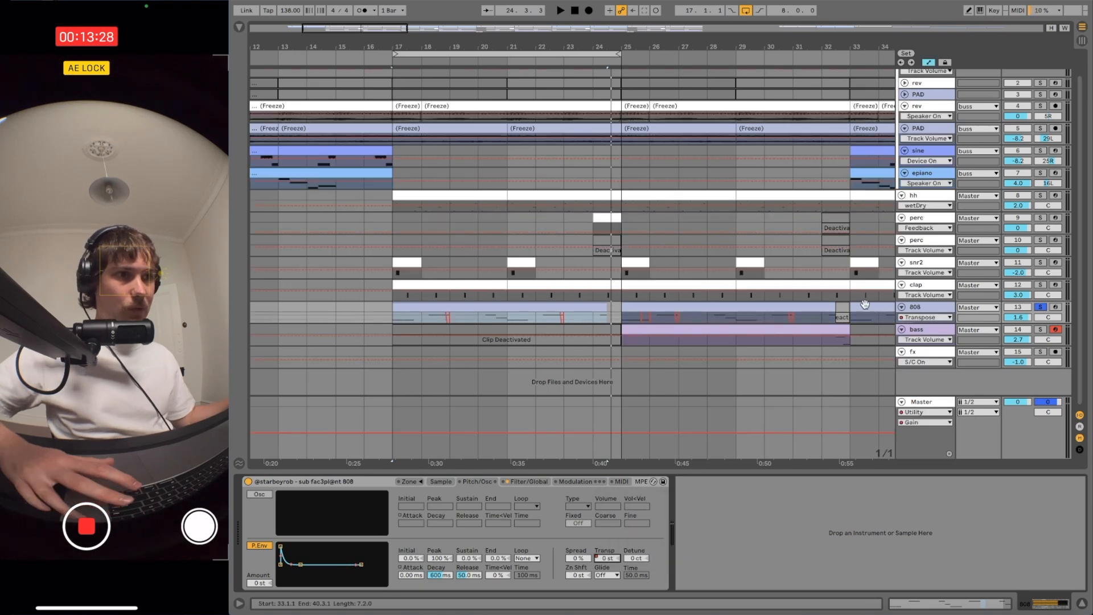
left_click_drag(925, 323, 931, 395)
scroll(638, 337, "up", 3)
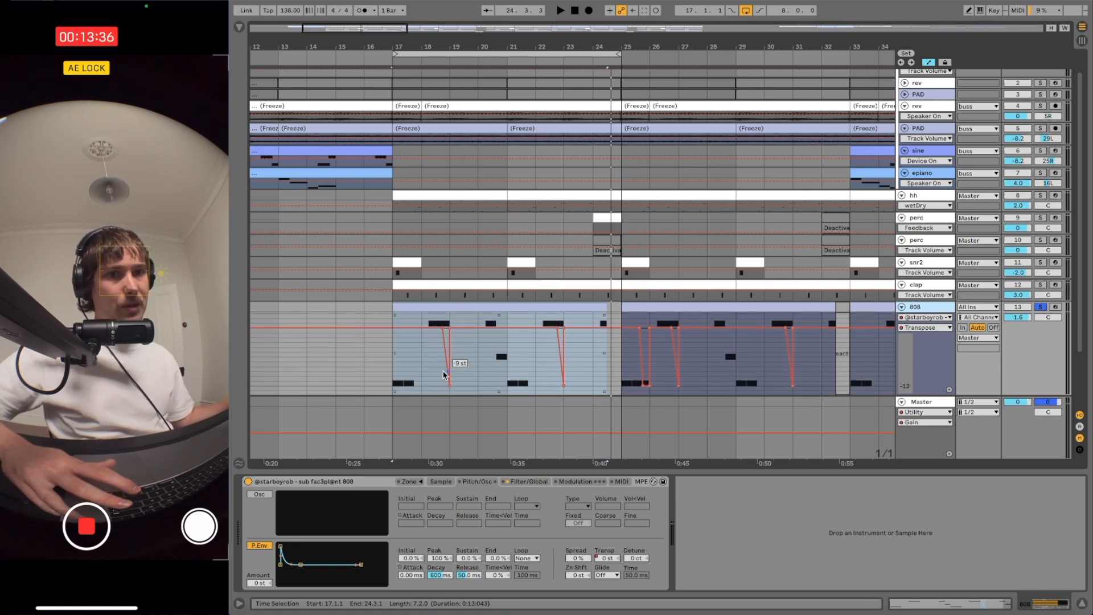
Play the soloed 808 from bar 18 to hear the Transpose automation, stop playback, and fold the 808 track.
left_click(423, 370)
key("space")
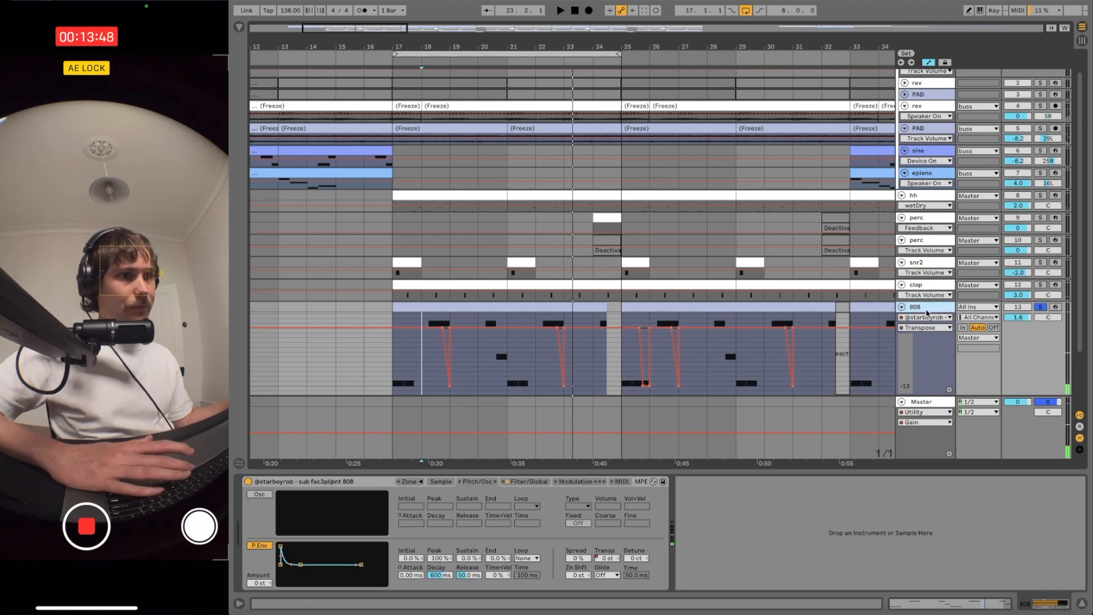
left_click(902, 307)
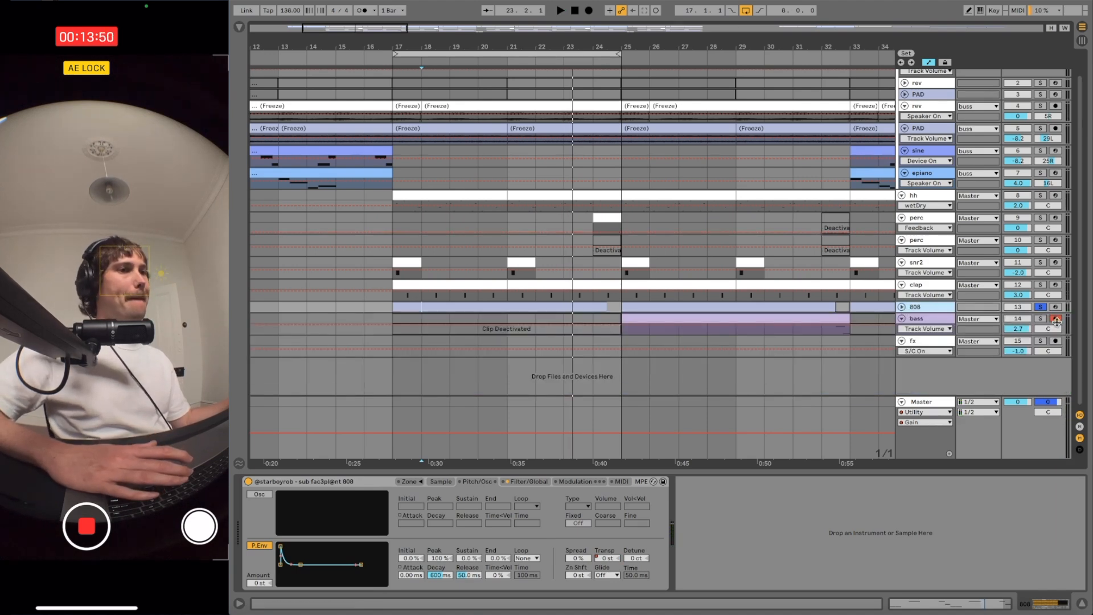
Check the bass clip's instrument, select the bass and 808 parts from bar 29 to 33, and solo both tracks.
left_click(823, 316)
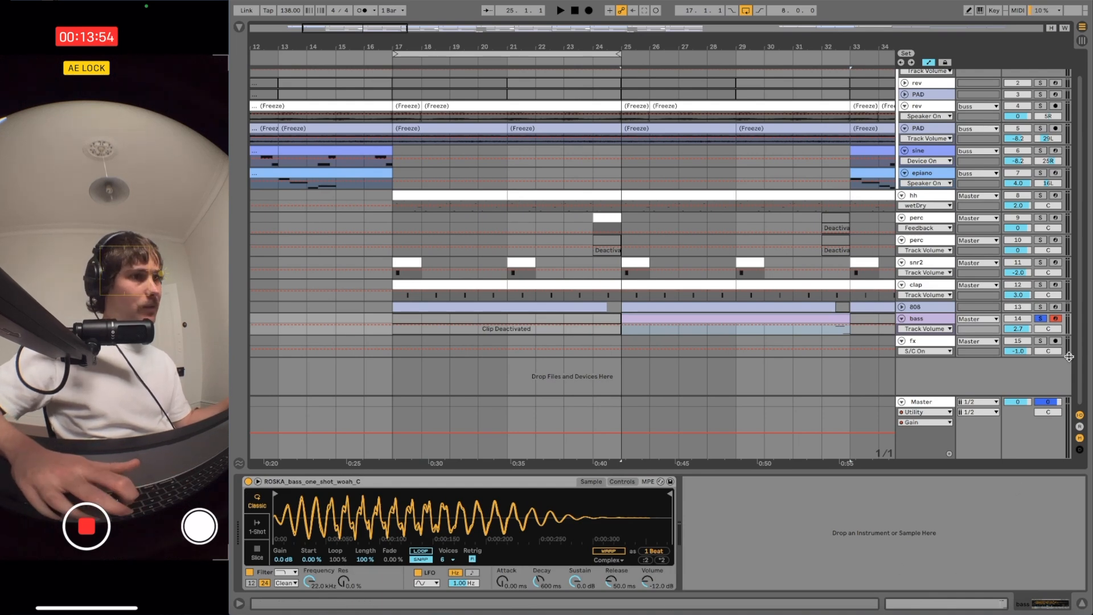
left_click(828, 309)
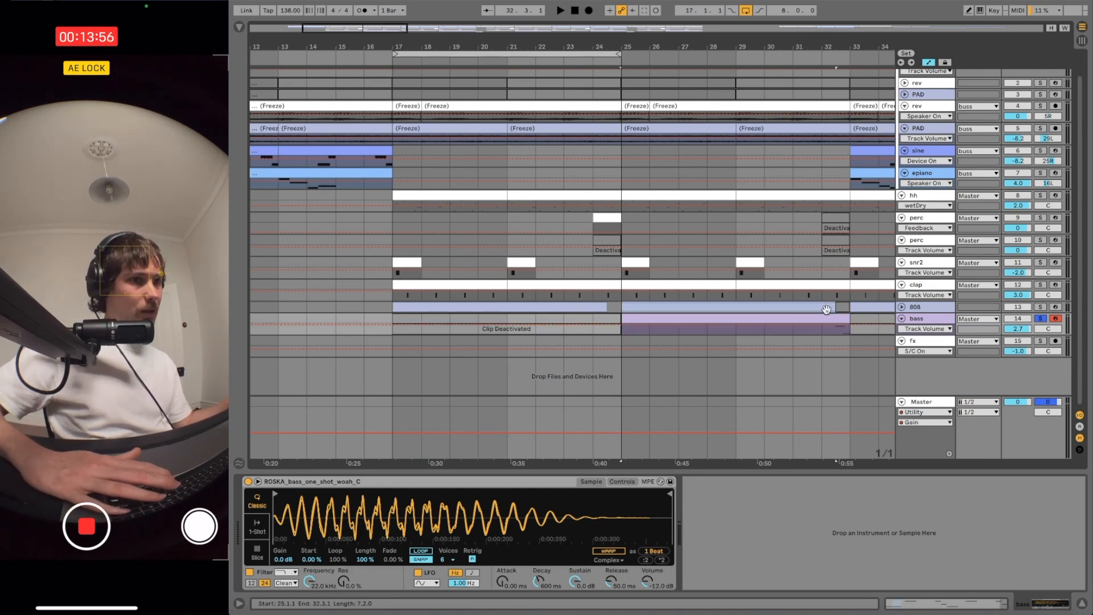
left_click_drag(735, 332, 846, 305)
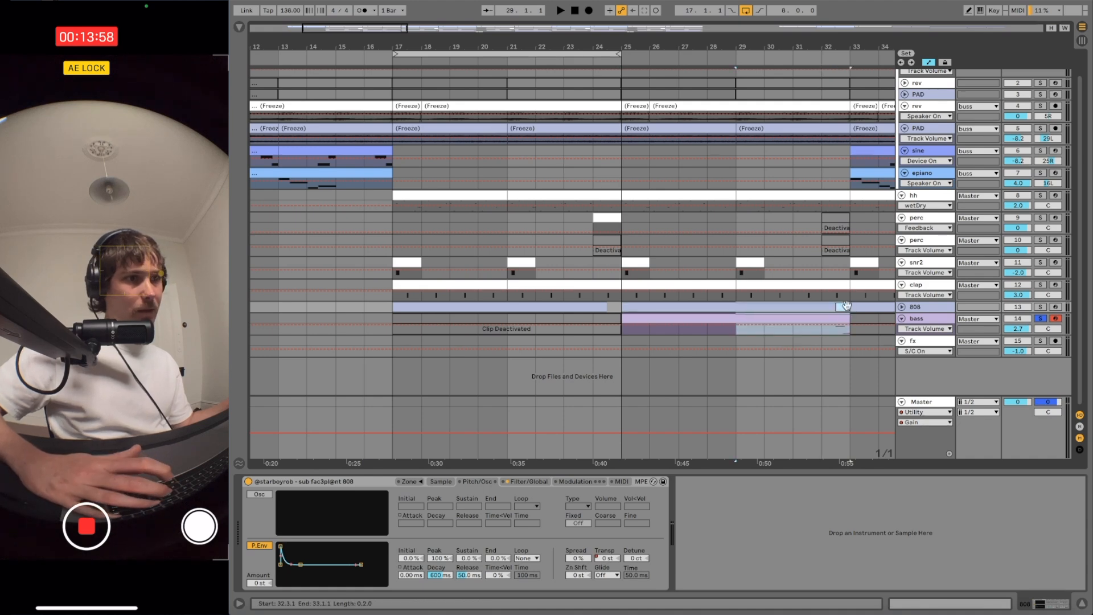
left_click(1040, 308)
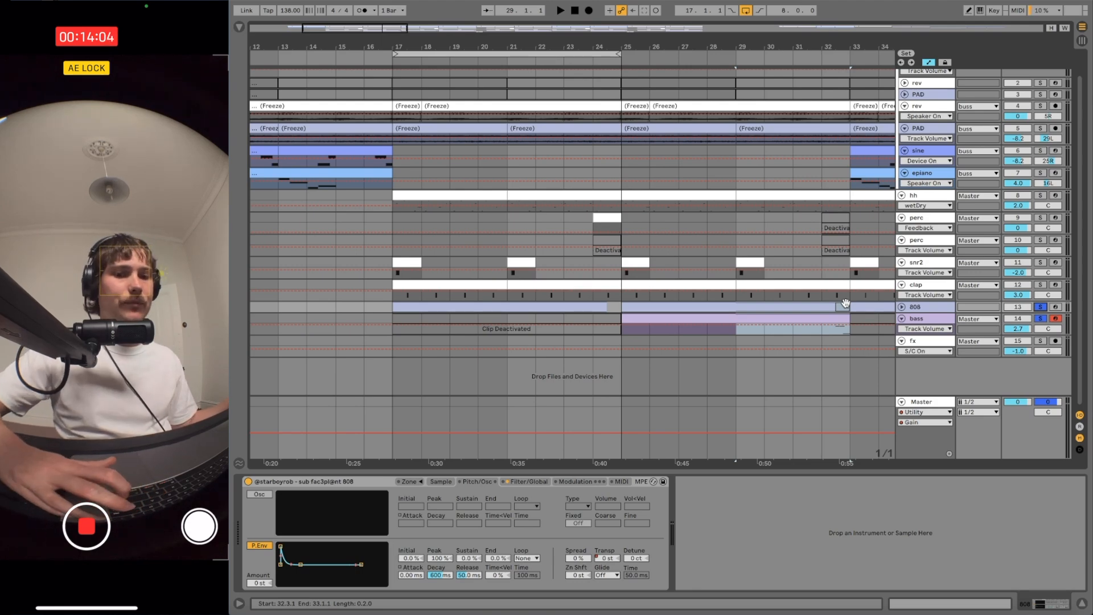
Add the clap, snr2 and hh tracks to the solo and play the section from bar 29.
key("shift+Tab")
key("shift+Tab")
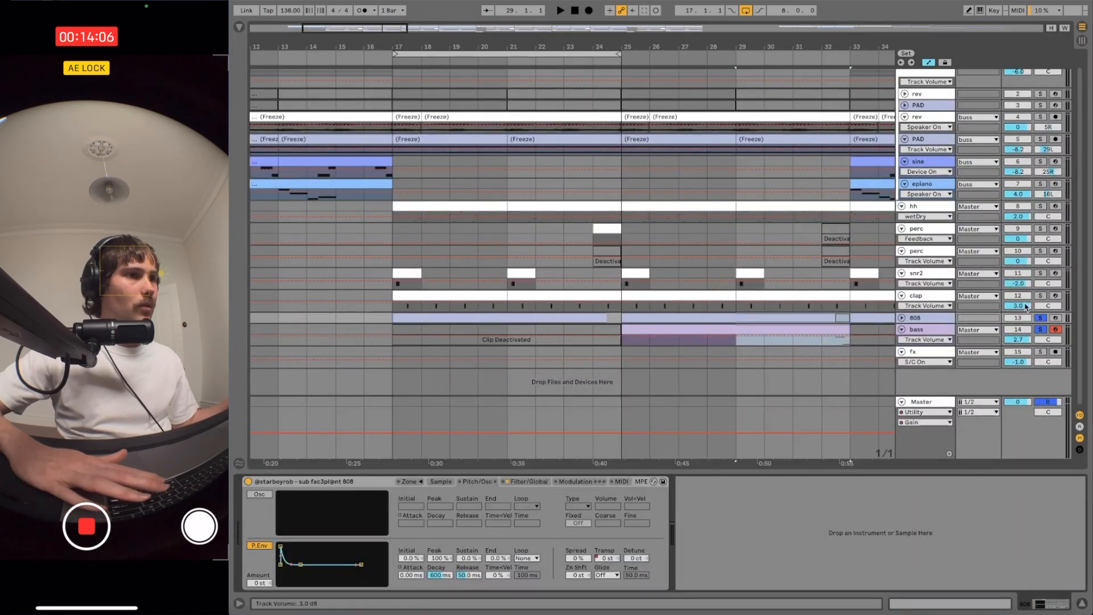
left_click(1039, 296)
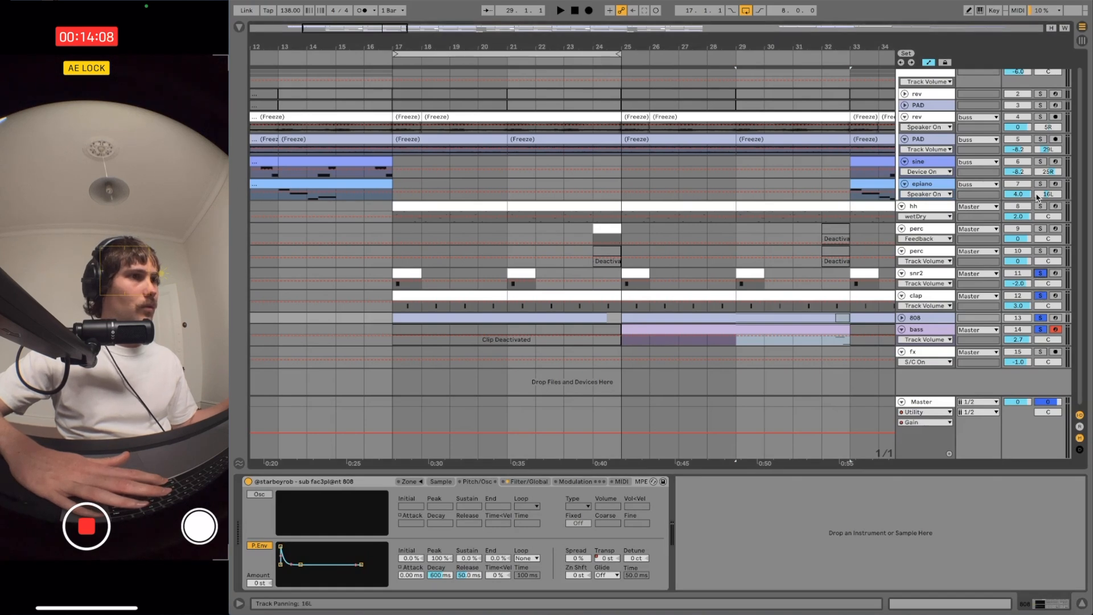
key("space")
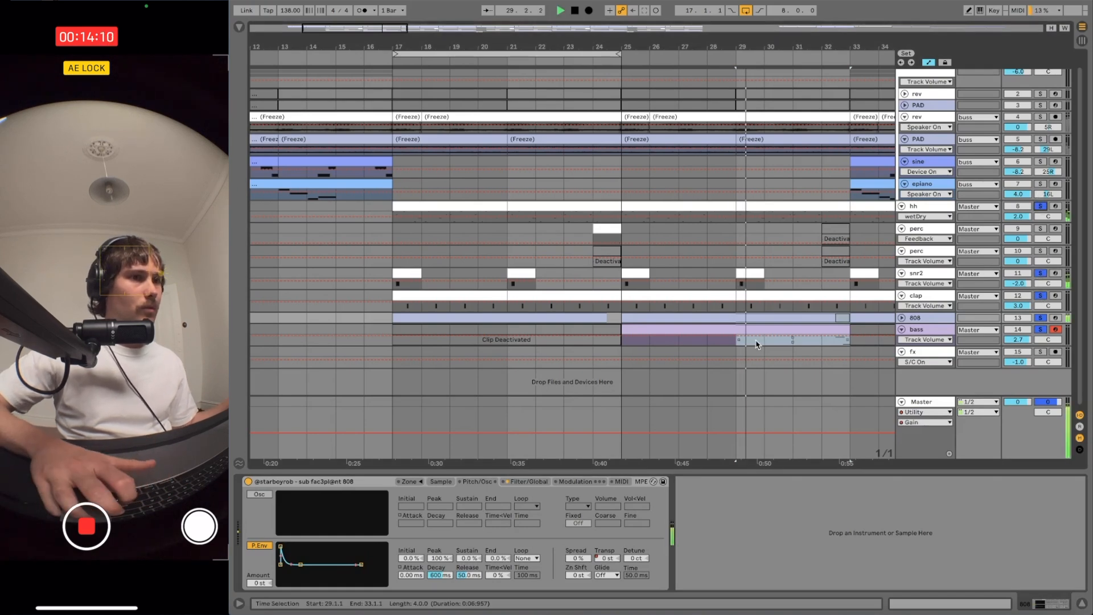
Examine the 808 and bass MIDI notes around bar 32 during playback, stop playback, and clear all track solos.
key("shift+Tab")
scroll(937, 365, "down", 3)
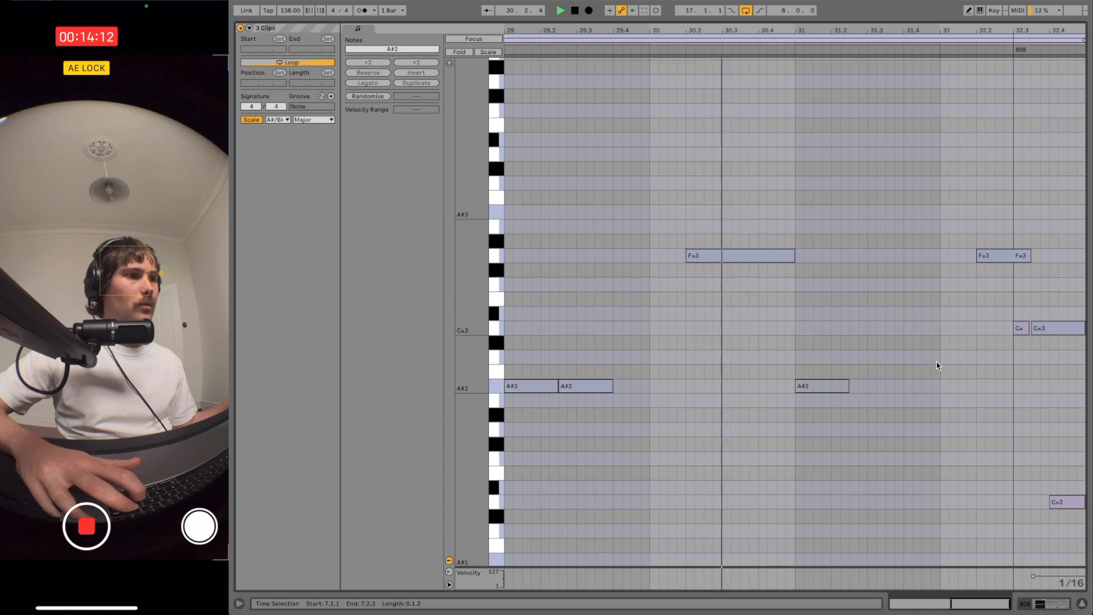
left_click(1060, 40)
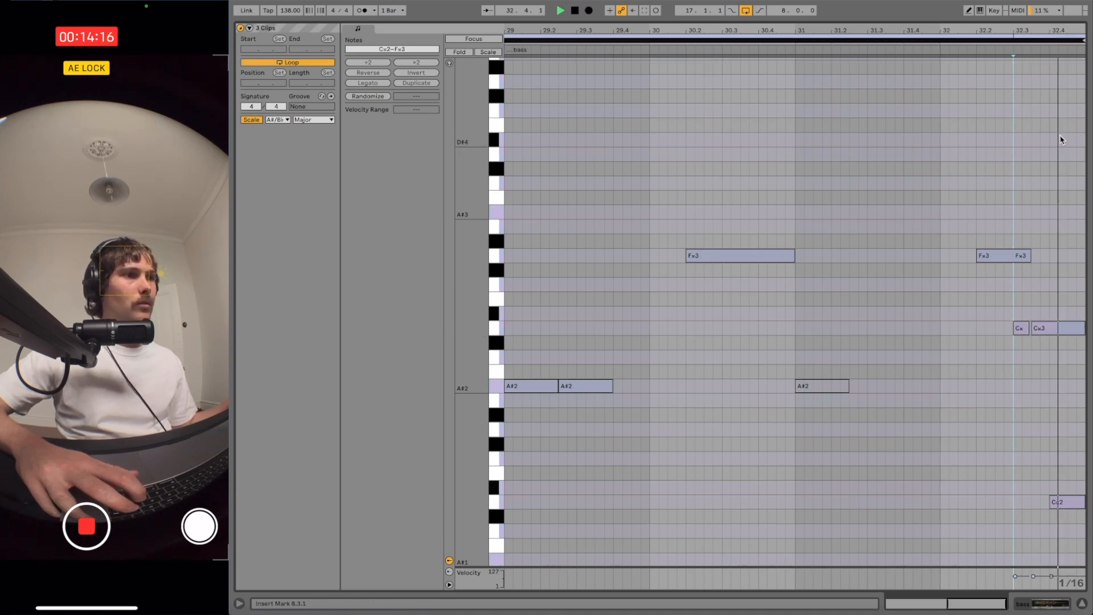
key("shift+Tab")
key("space")
left_click(1040, 274)
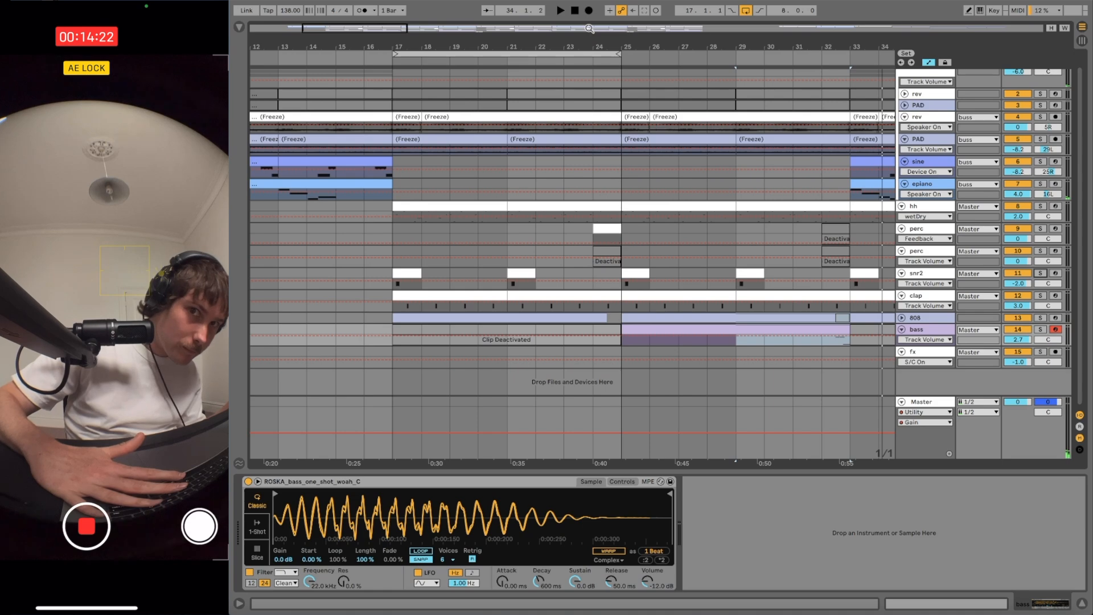
Play the full beat from bar 9 with the wider arrangement in view.
left_click_drag(354, 28, 354, 11)
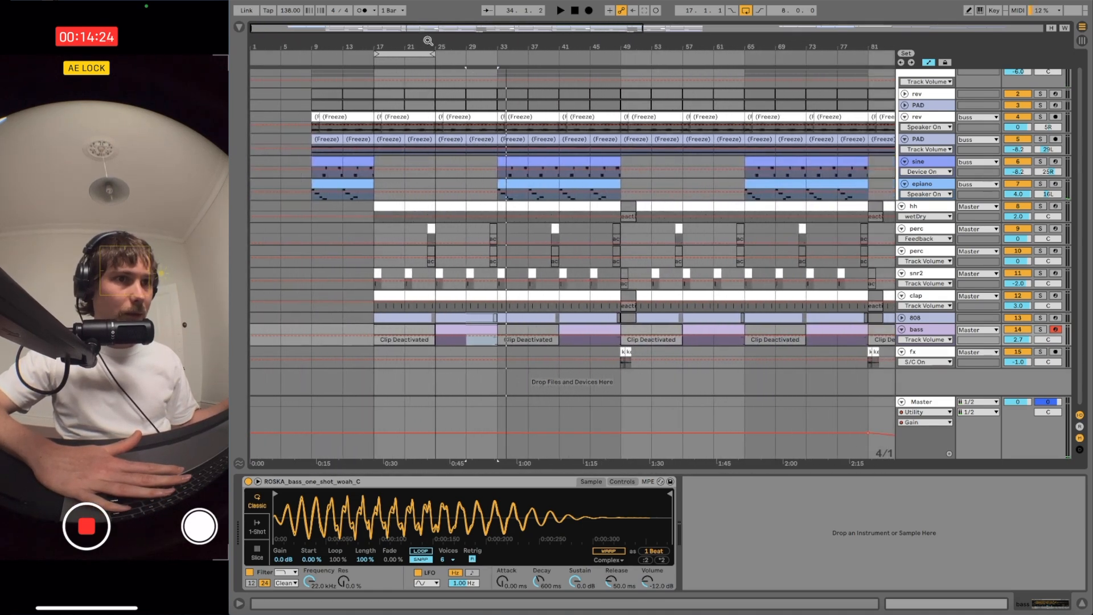
left_click(312, 121)
key("space")
Fit the arrangement's height and width to the window, hide the automation lanes, and loop bars 17 to 49.
scroll(897, 67, "up", 1)
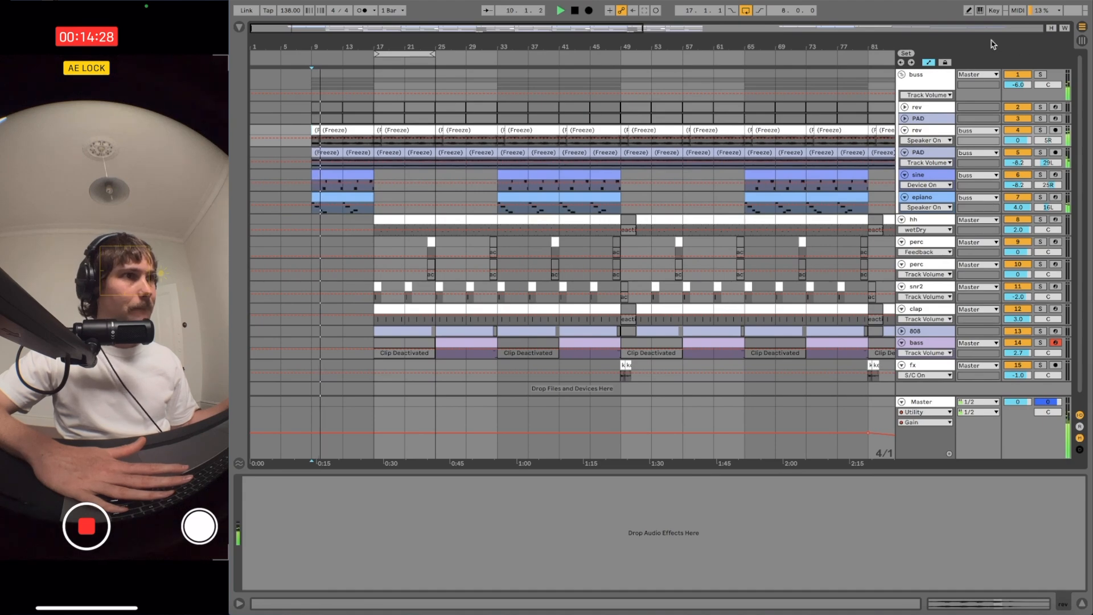
left_click(1050, 27)
left_click(1063, 27)
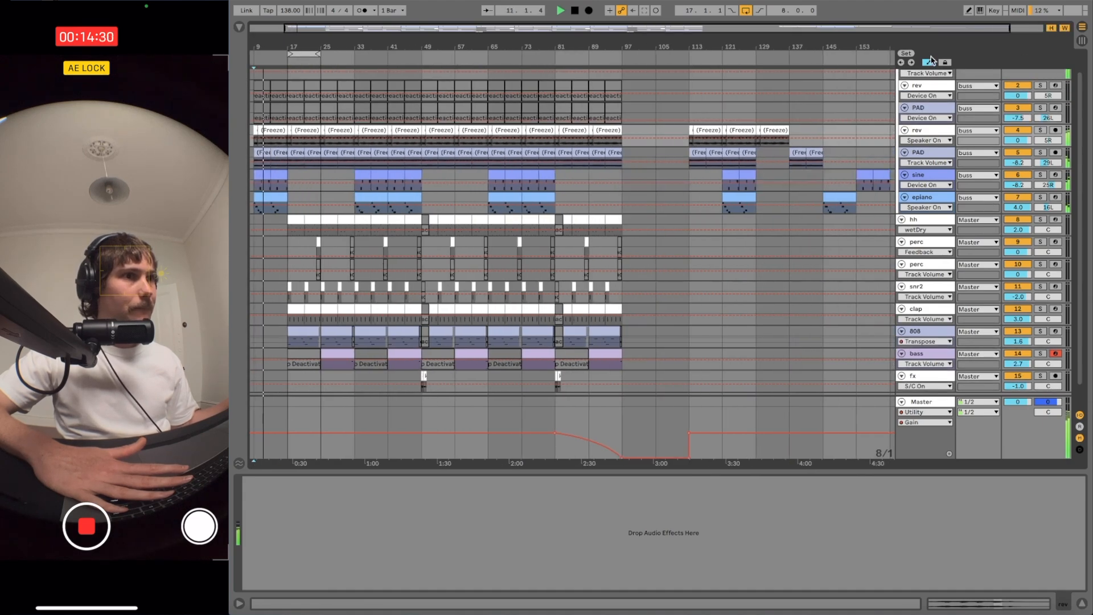
scroll(788, 149, "left", 1)
left_click_drag(366, 44, 563, 54)
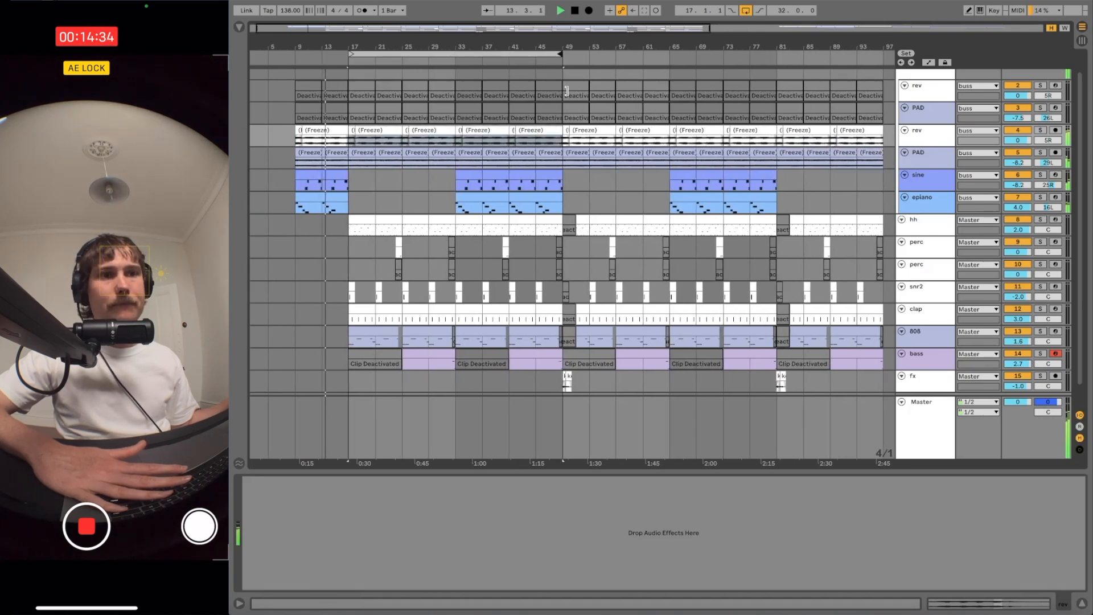
Select the epiano track at bar 33 and extend the loop to 36 bars, ending at bar 53.
scroll(636, 150, "down", 2)
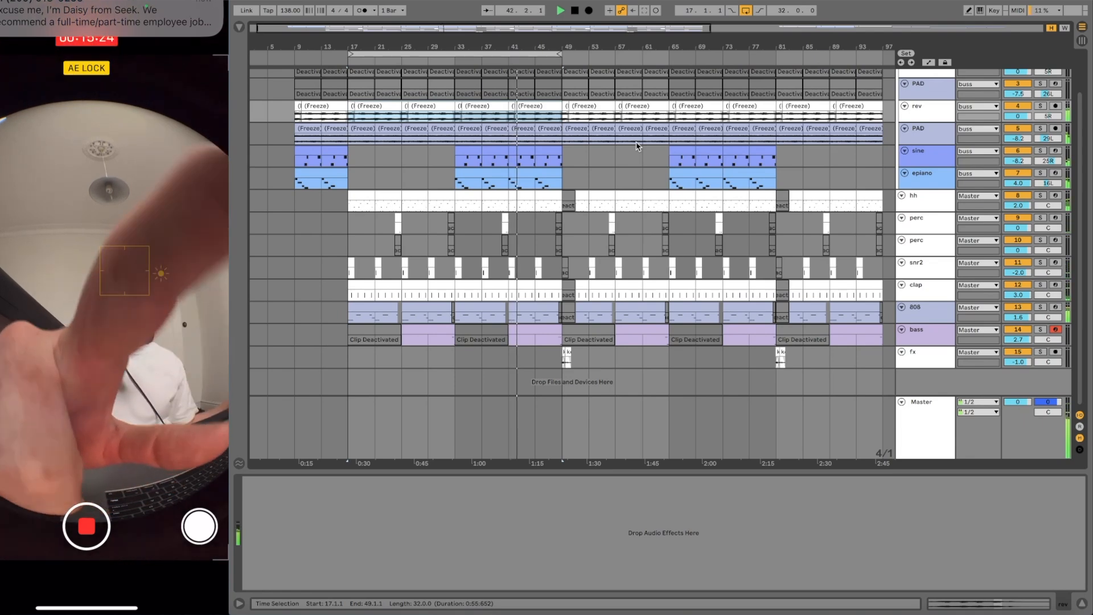
left_click(454, 177)
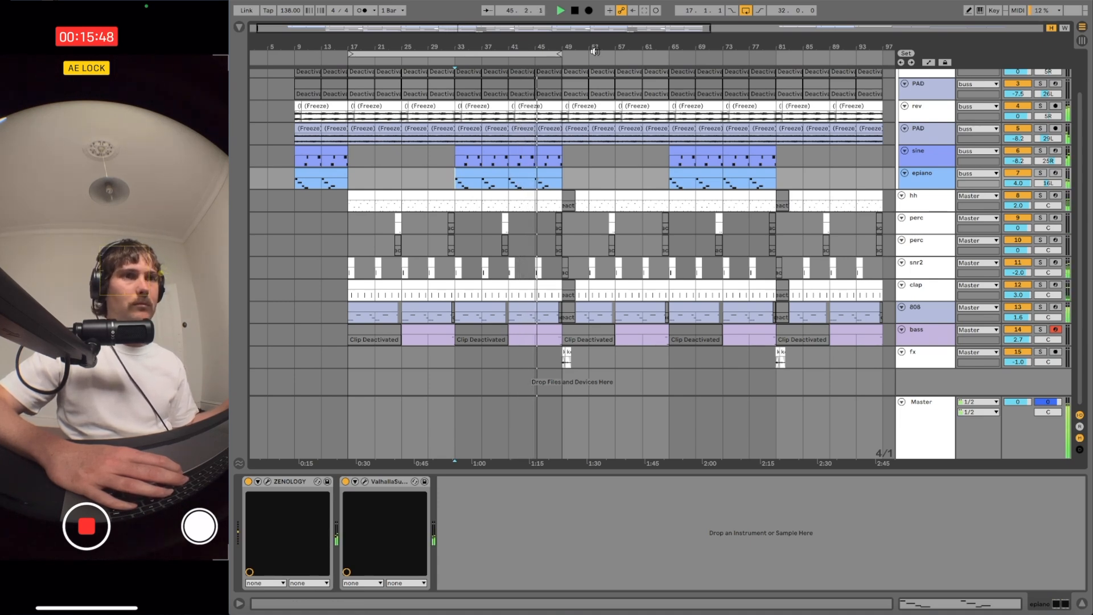
left_click_drag(559, 54, 588, 57)
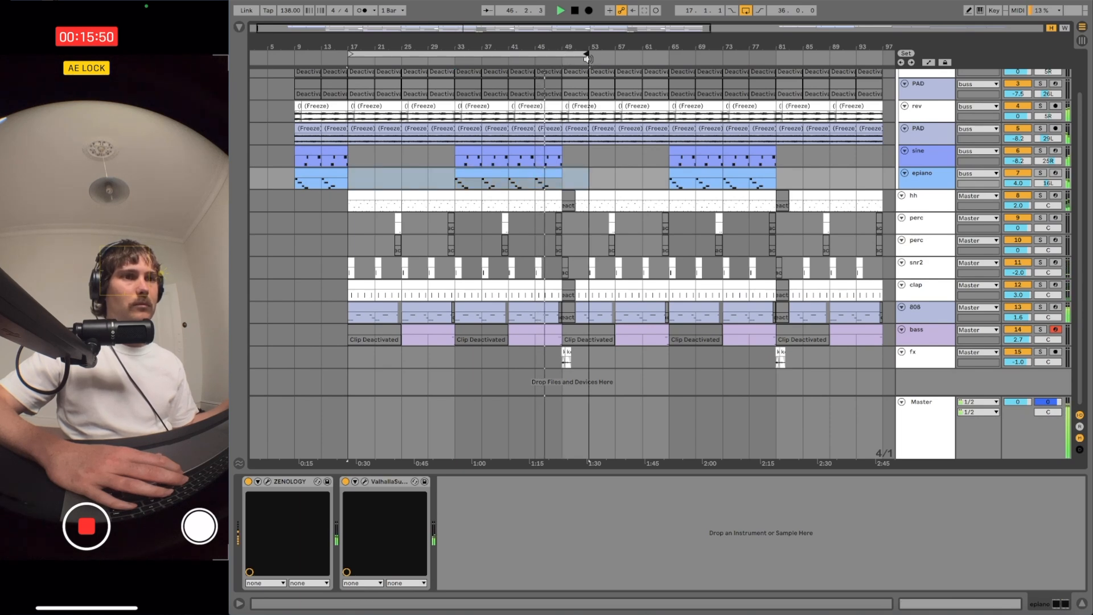